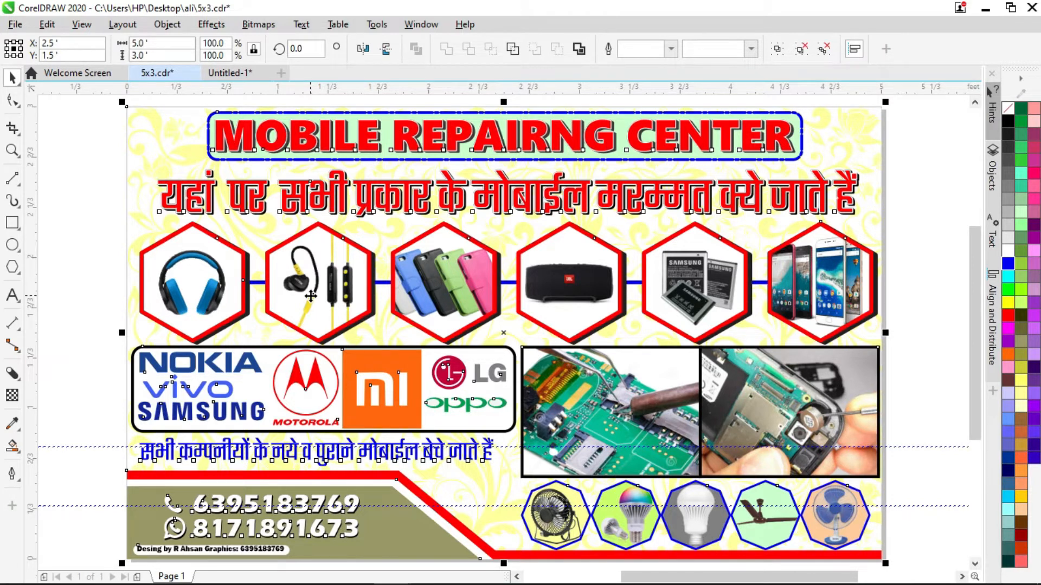
Create a new RGB document 5 feet wide and 3 feet high at 100 dpi, keeping the default color profiles
click(99, 198)
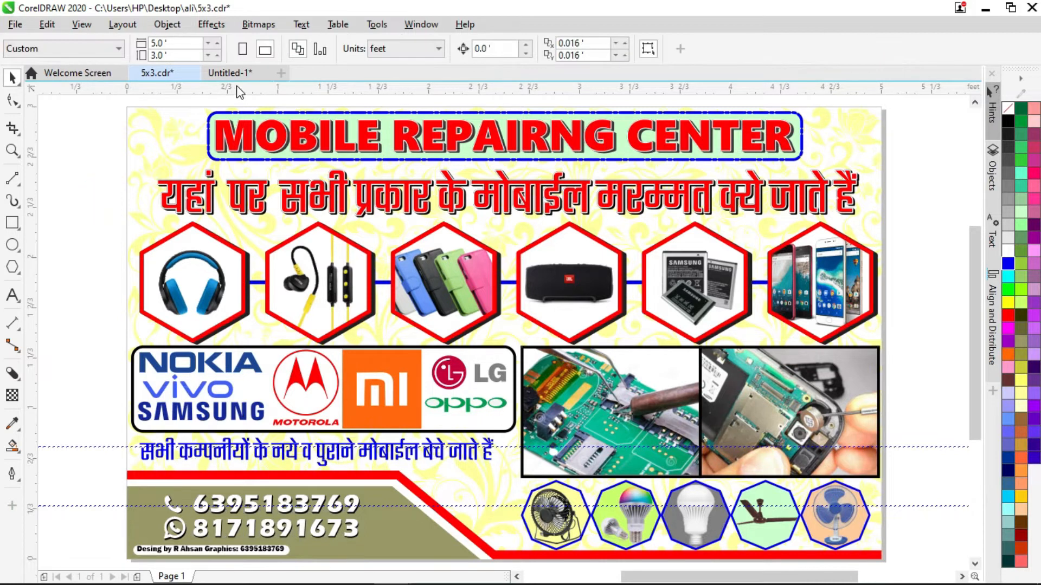
click(280, 74)
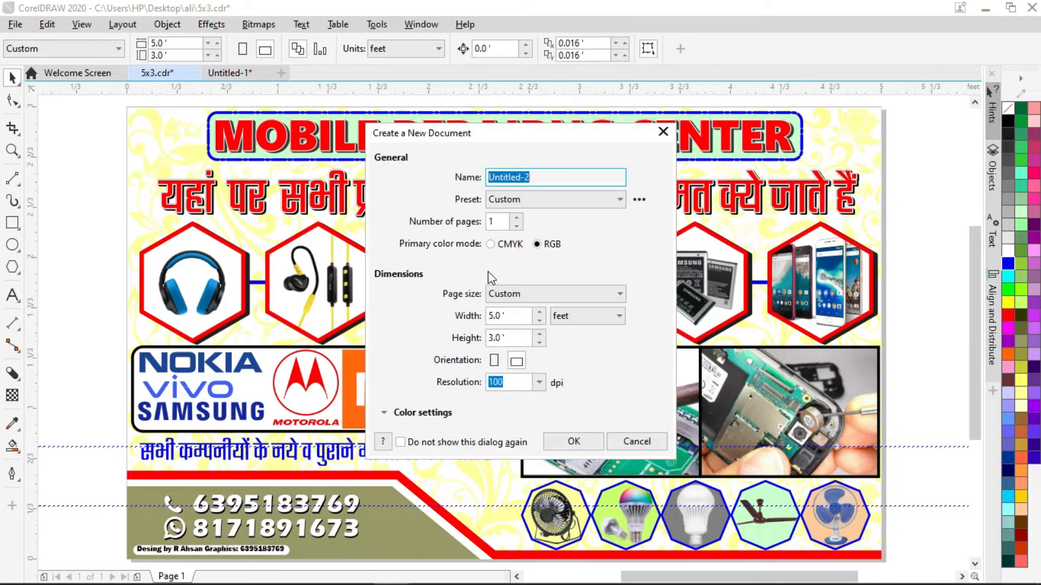
click(590, 316)
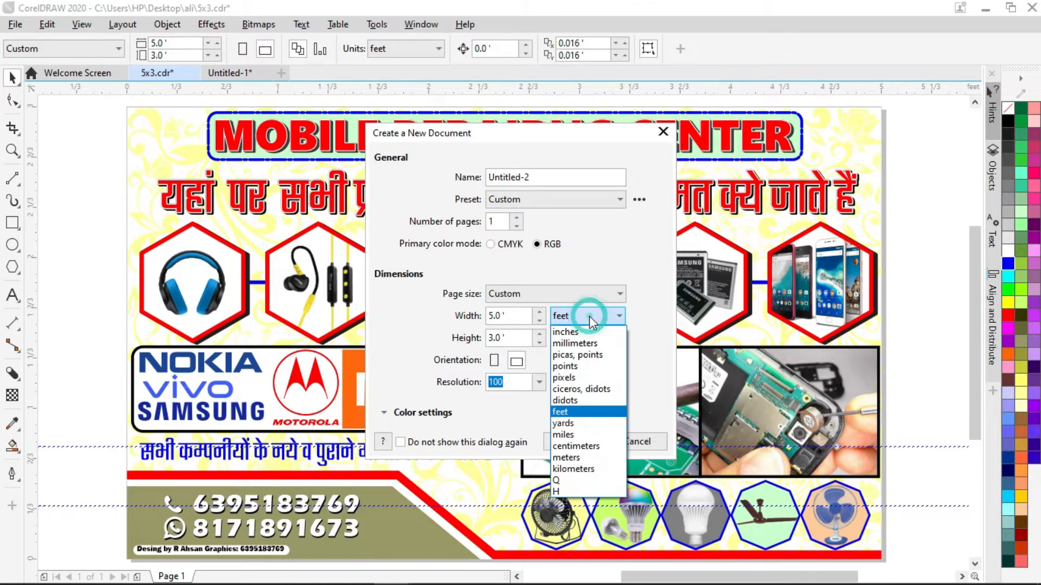
click(567, 415)
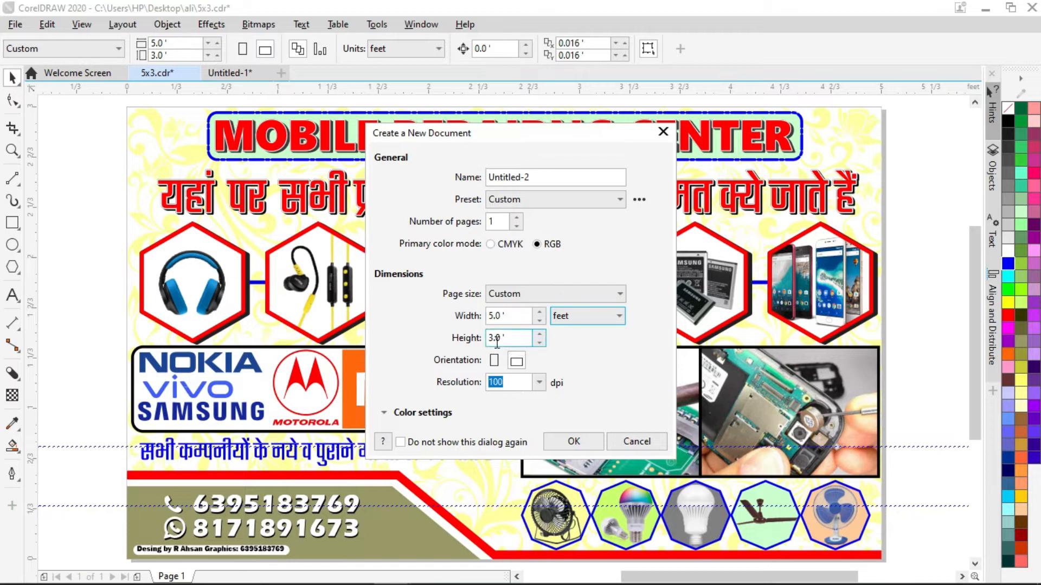
click(540, 383)
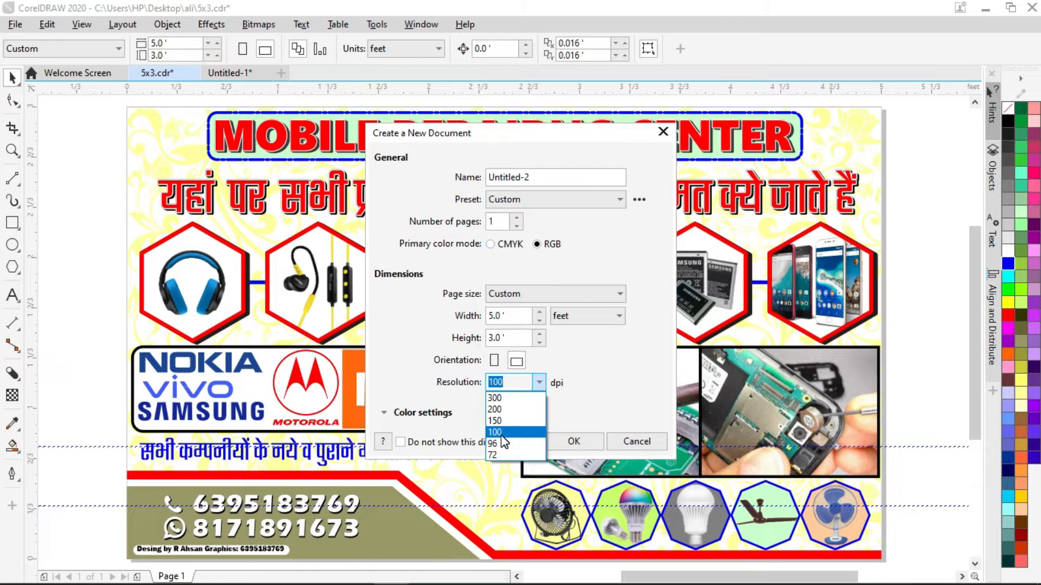
click(571, 412)
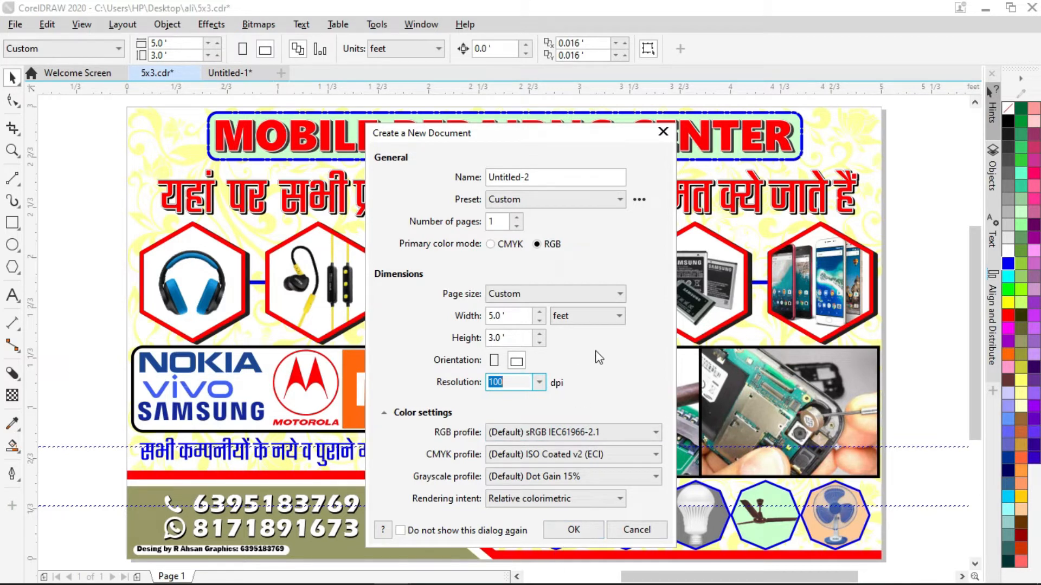
click(557, 531)
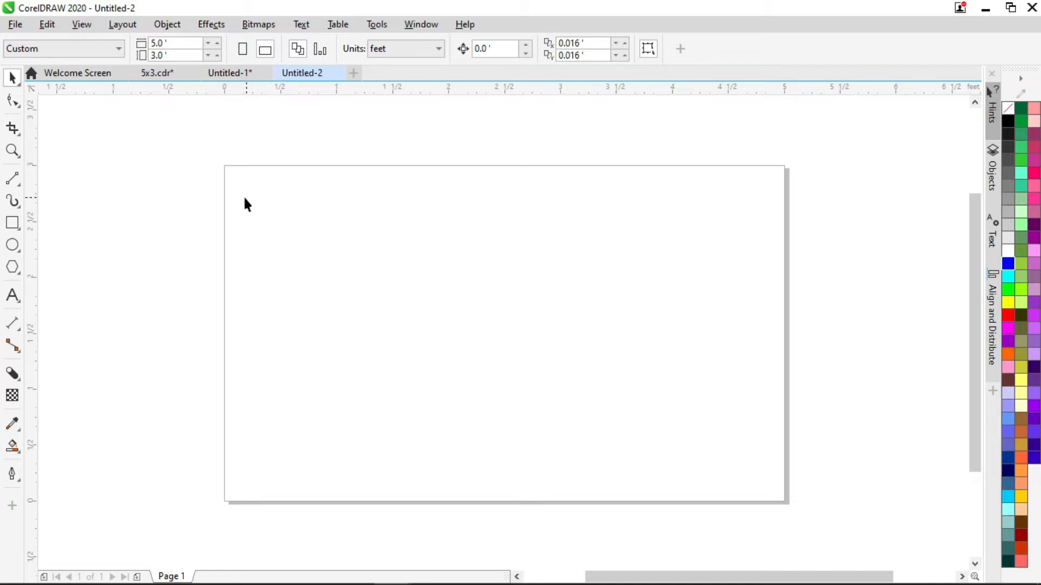
Add a rectangle that exactly frames the 5 by 3 ft page
click(11, 224)
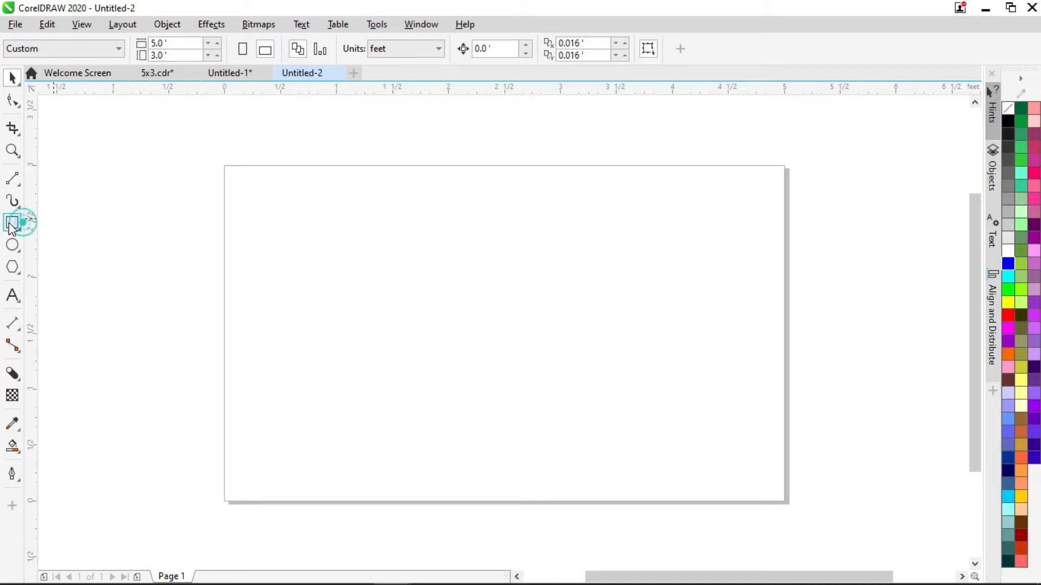
double_click(10, 223)
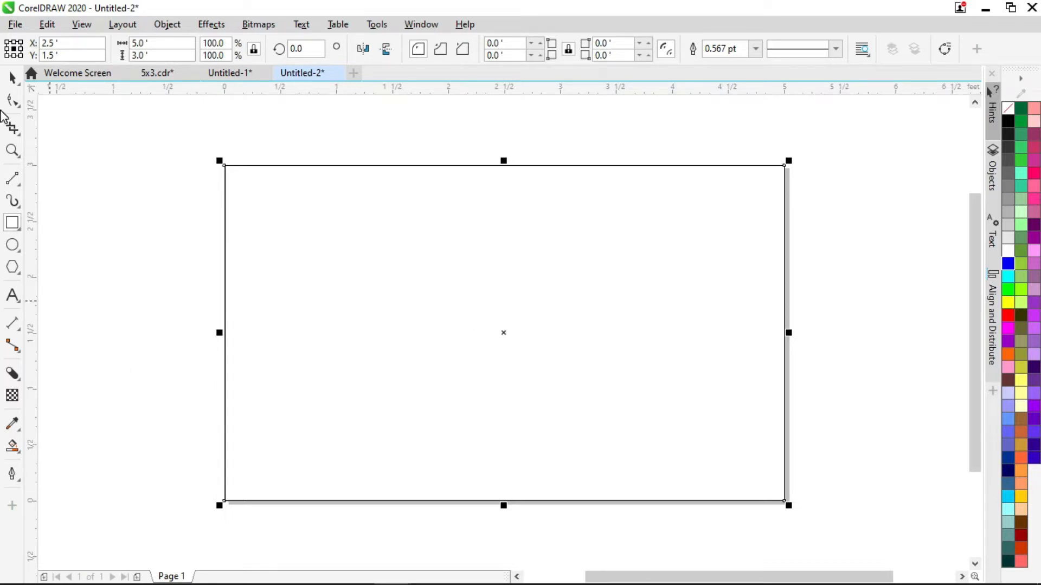
click(12, 79)
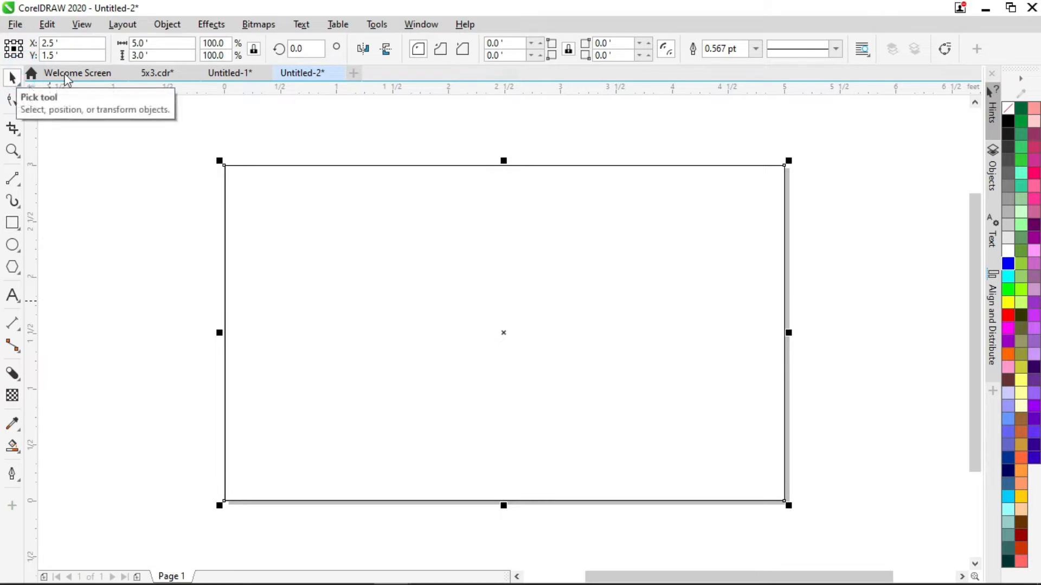
Draw a connected 2-point line about 0.51 ft above the page's lower edge, about 2.09 ft across, sloping down and ending at the lower right corner
click(13, 180)
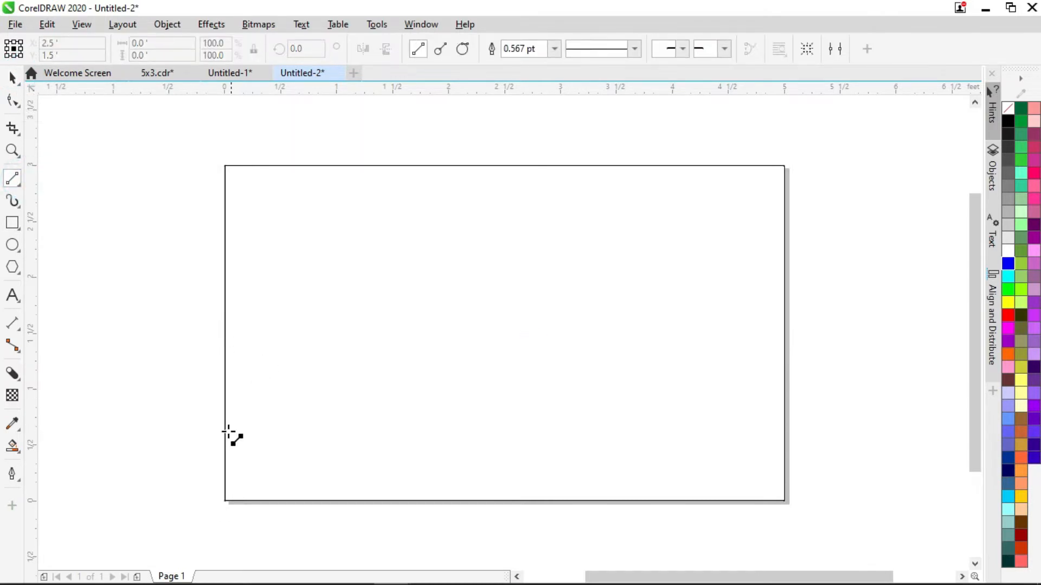
click(224, 444)
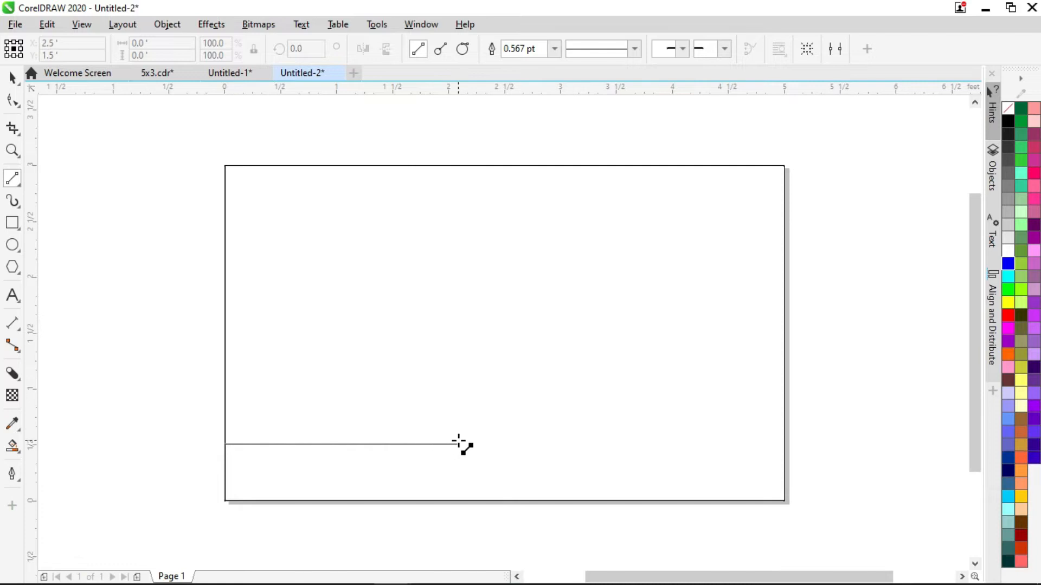
click(459, 443)
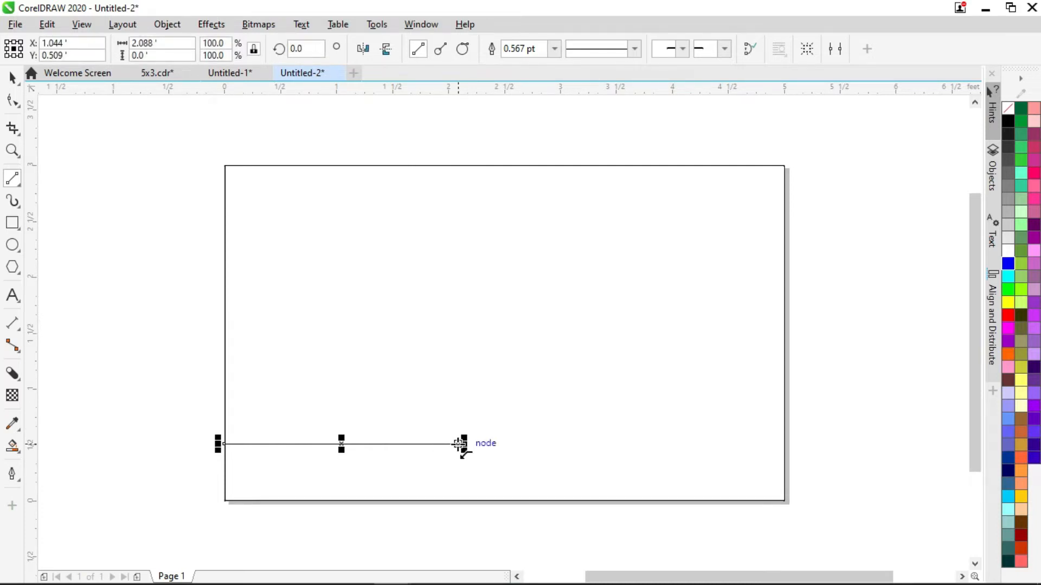
click(460, 443)
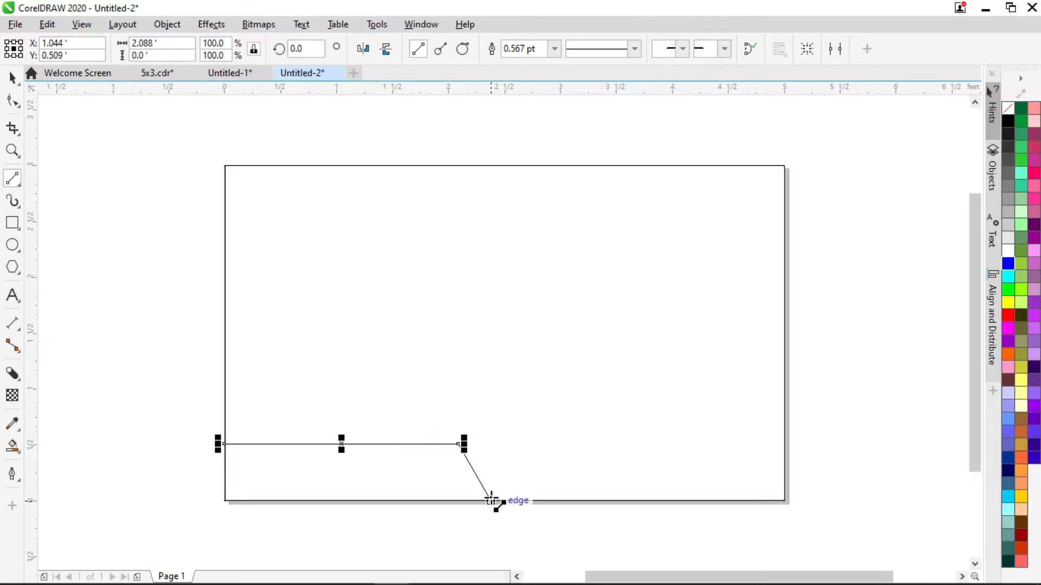
click(491, 500)
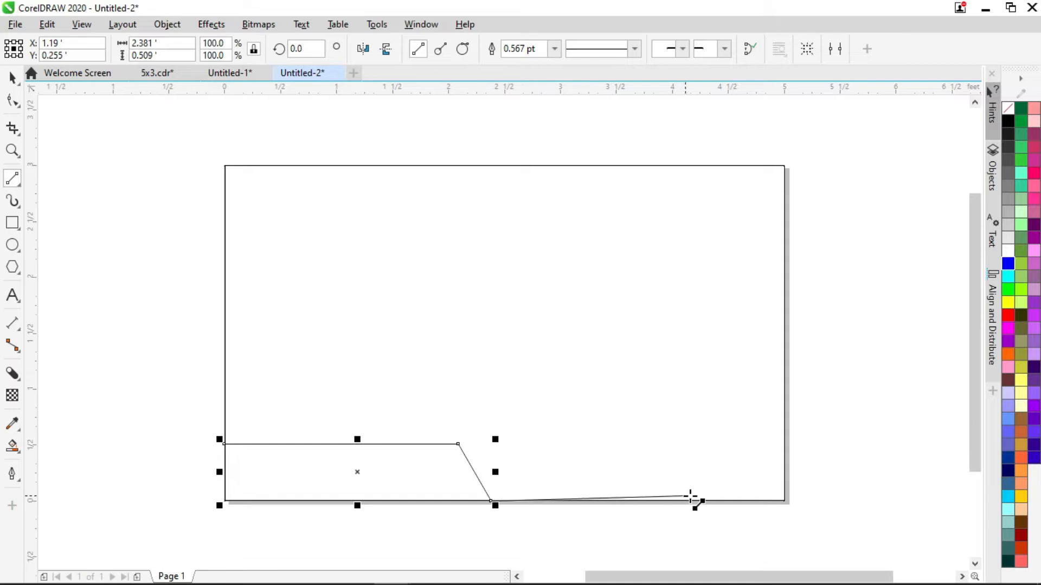
click(784, 500)
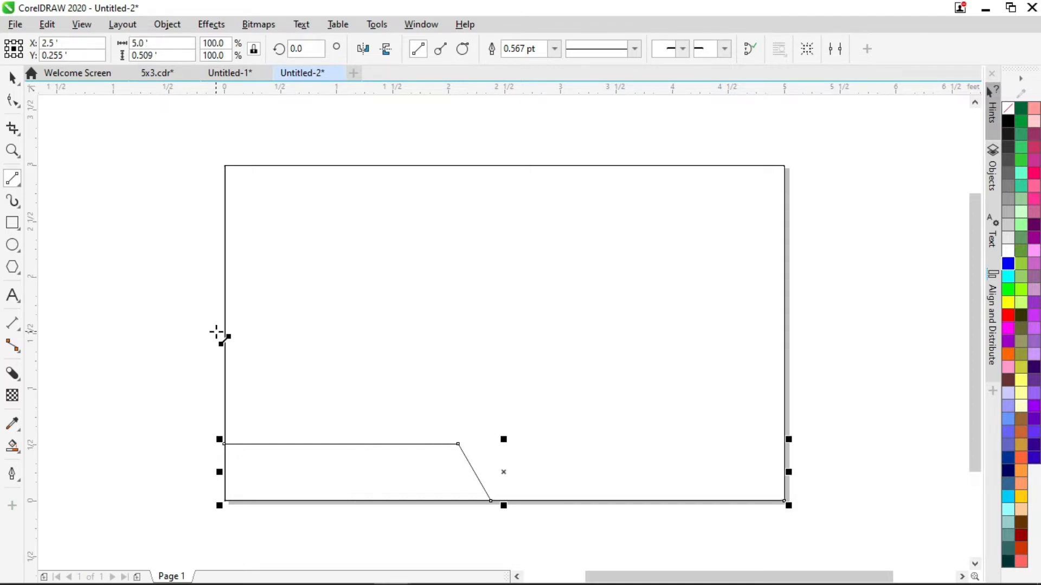
Set the outline width of the stepped line to 16 pt
click(555, 48)
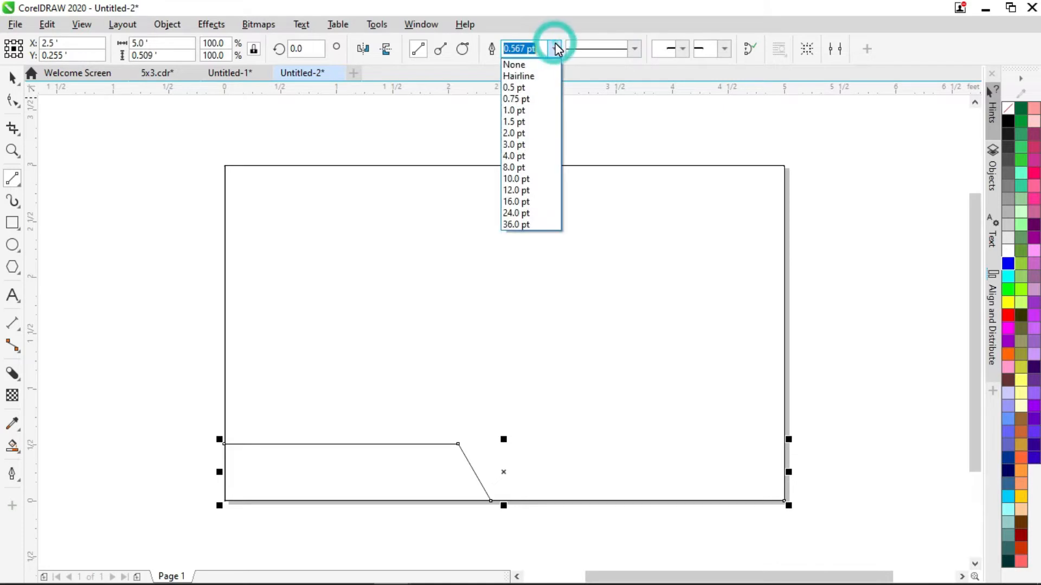
click(521, 202)
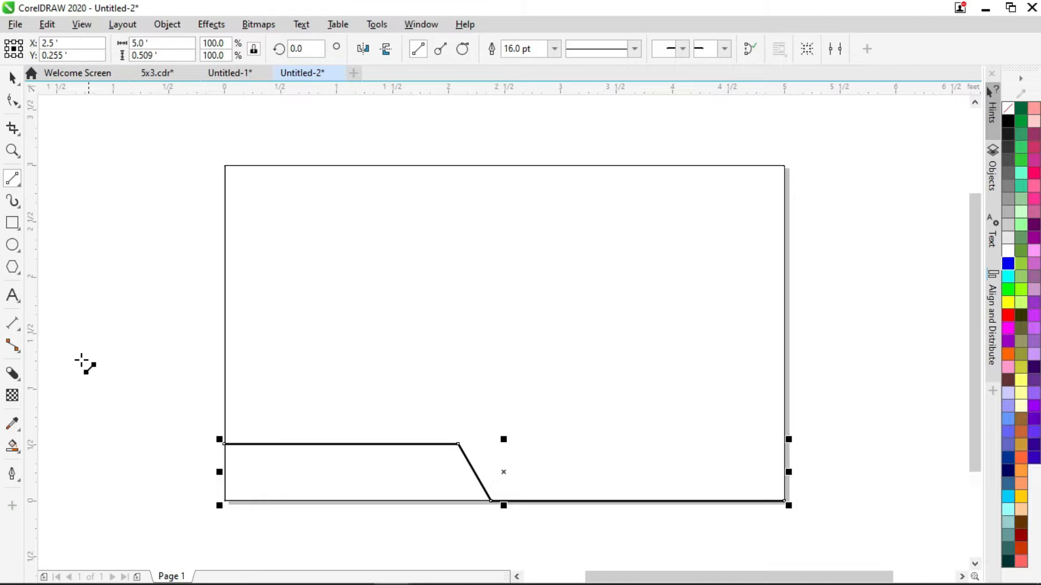
click(14, 79)
Use Smart Fill to create a filled shape in the area enclosed under the stepped line
click(16, 448)
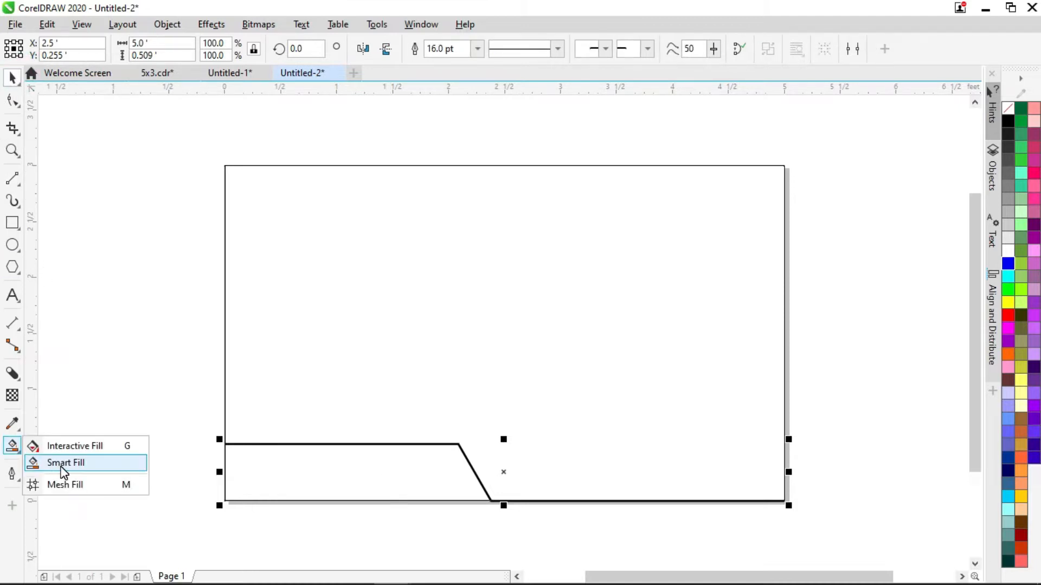
click(63, 467)
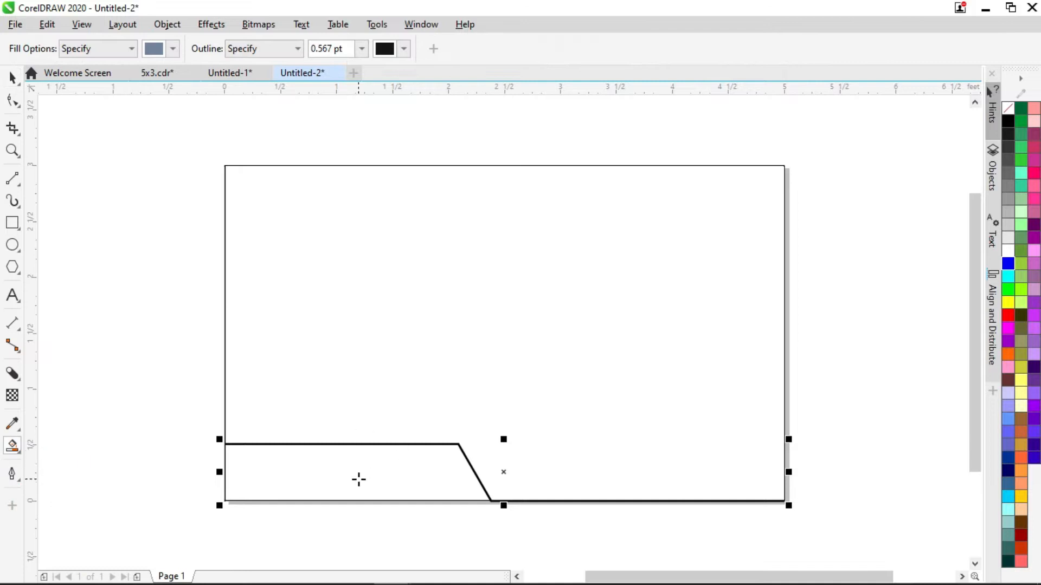
click(358, 480)
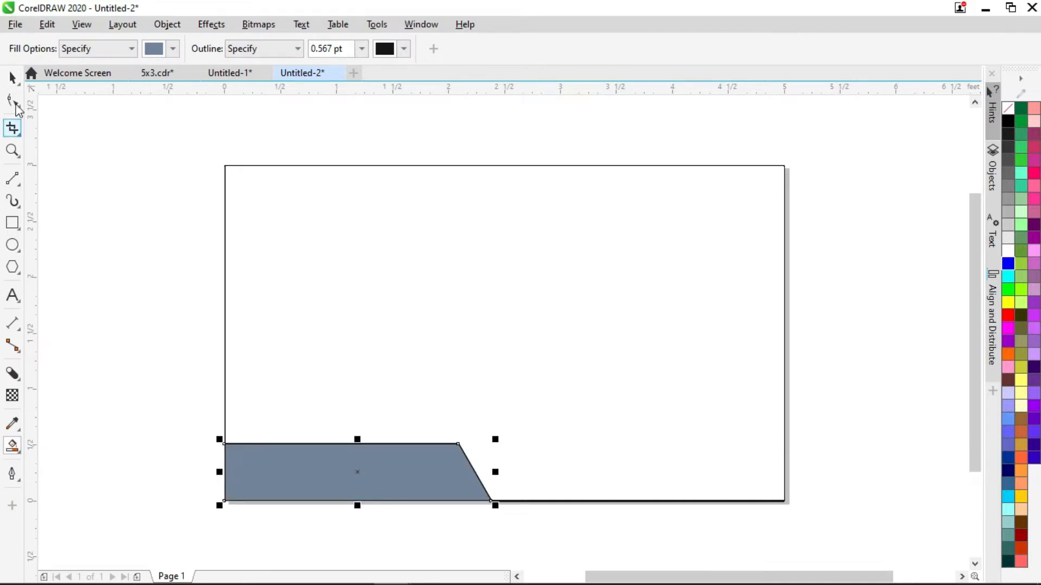
click(12, 78)
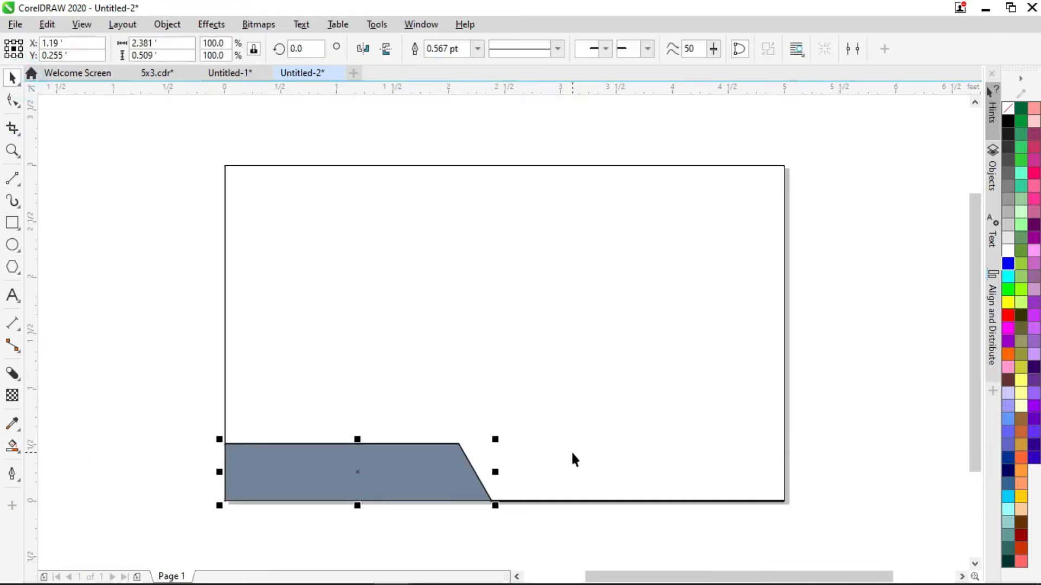
Scale the filled shape down to about 2.25 by 0.48 ft, keeping its lower left corner on the page corner
click(494, 443)
drag(493, 442, 508, 445)
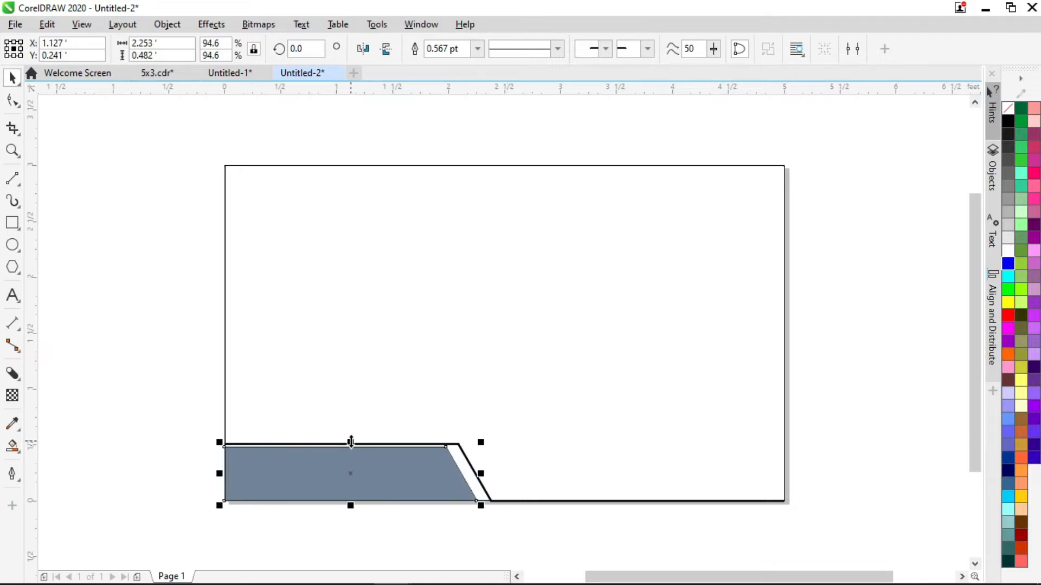
scroll(351, 442, up, 2)
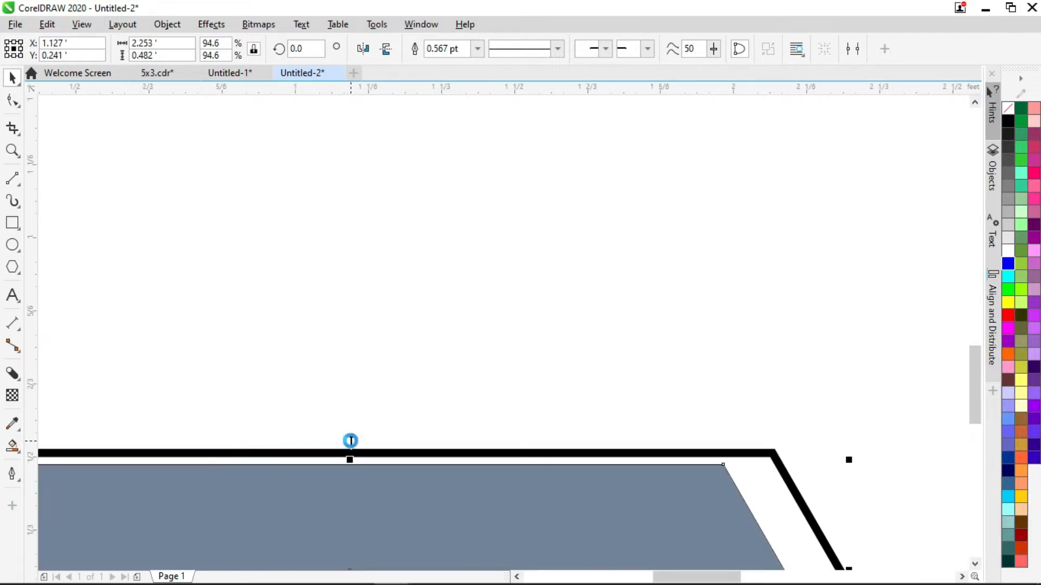
scroll(351, 442, down, 2)
Lower the filled shape's two upper nodes to a height of about 0.41 ft and shift the upper right one outward, parallel to the sloping line
click(12, 100)
mouse_move(58, 415)
mouse_down()
mouse_move(418, 535)
mouse_move(558, 493)
mouse_move(545, 483)
mouse_up()
mouse_move(64, 444)
mouse_down()
mouse_move(314, 347)
mouse_move(510, 359)
mouse_move(535, 378)
mouse_move(599, 510)
mouse_move(558, 520)
mouse_move(424, 517)
mouse_move(173, 499)
mouse_move(22, 454)
mouse_up()
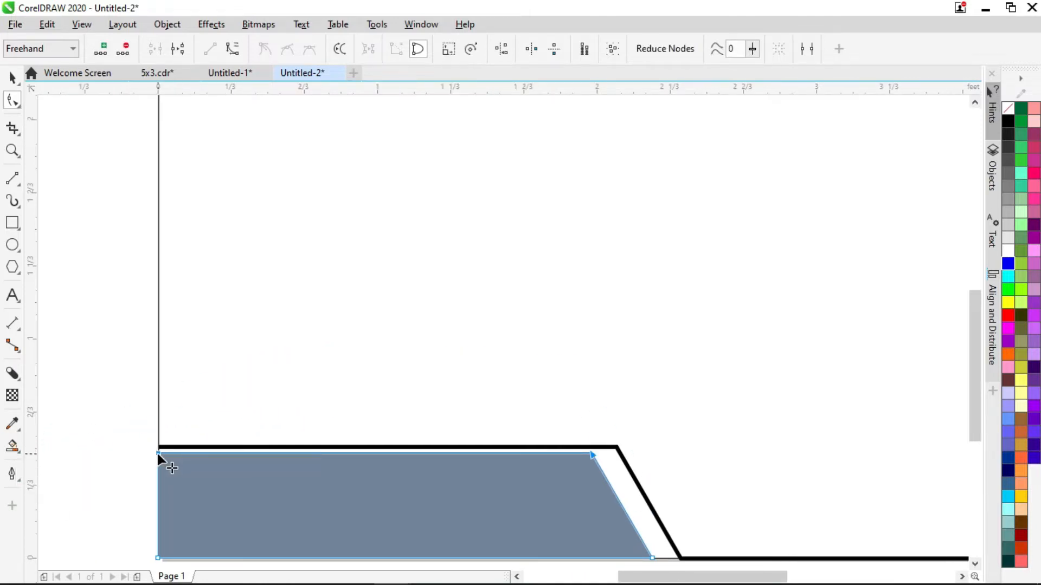
drag(158, 452, 160, 469)
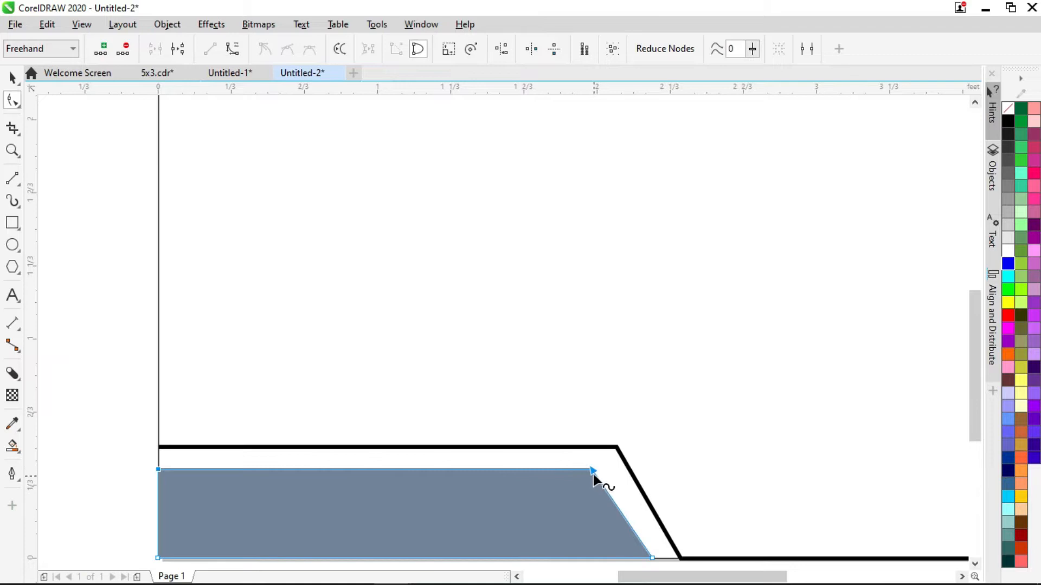
click(594, 475)
drag(594, 473, 603, 478)
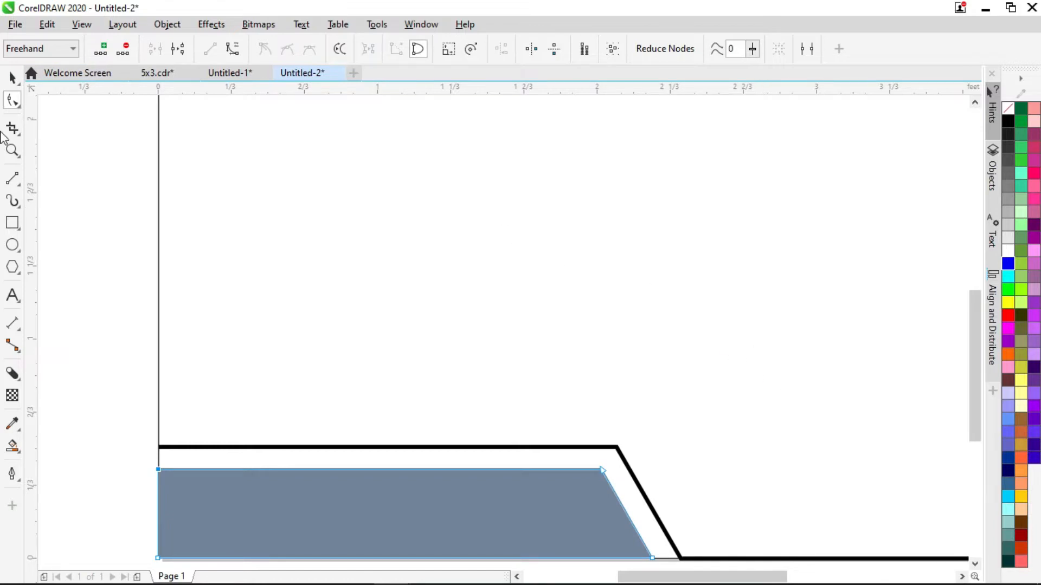
click(12, 78)
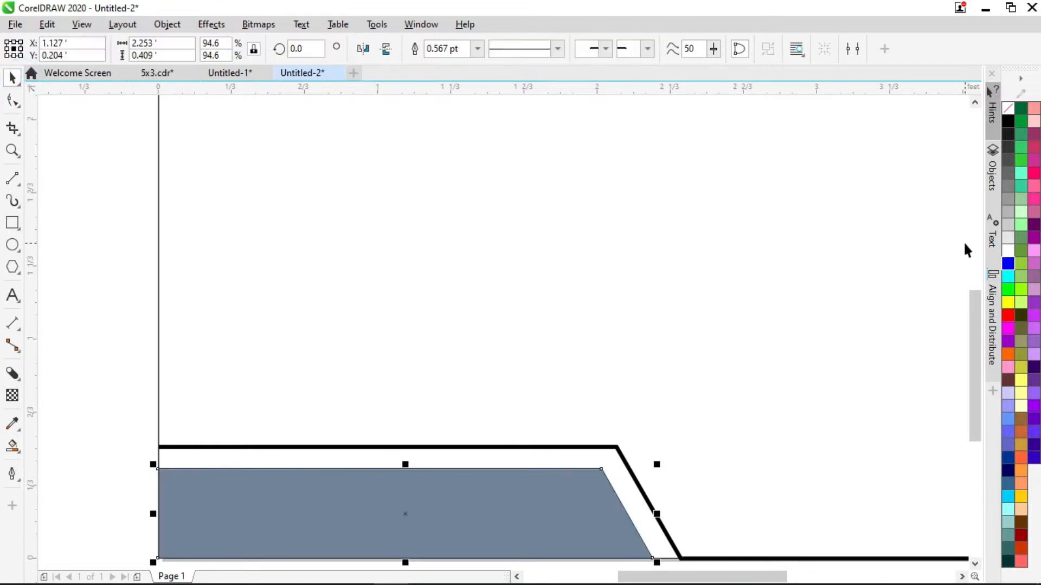
Fill the lower shape with blue and color the stepped line's outline red
click(1008, 264)
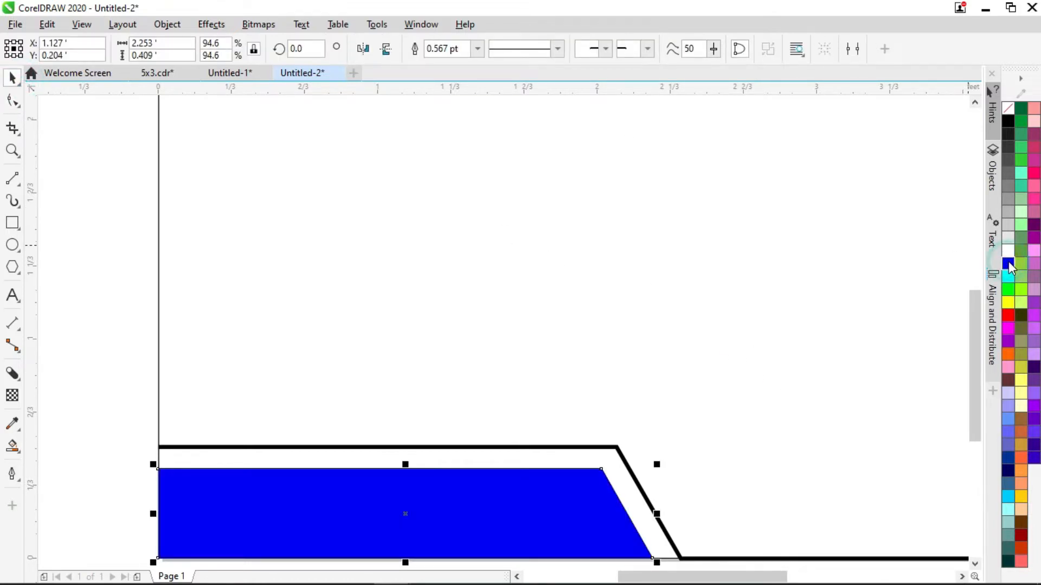
click(608, 448)
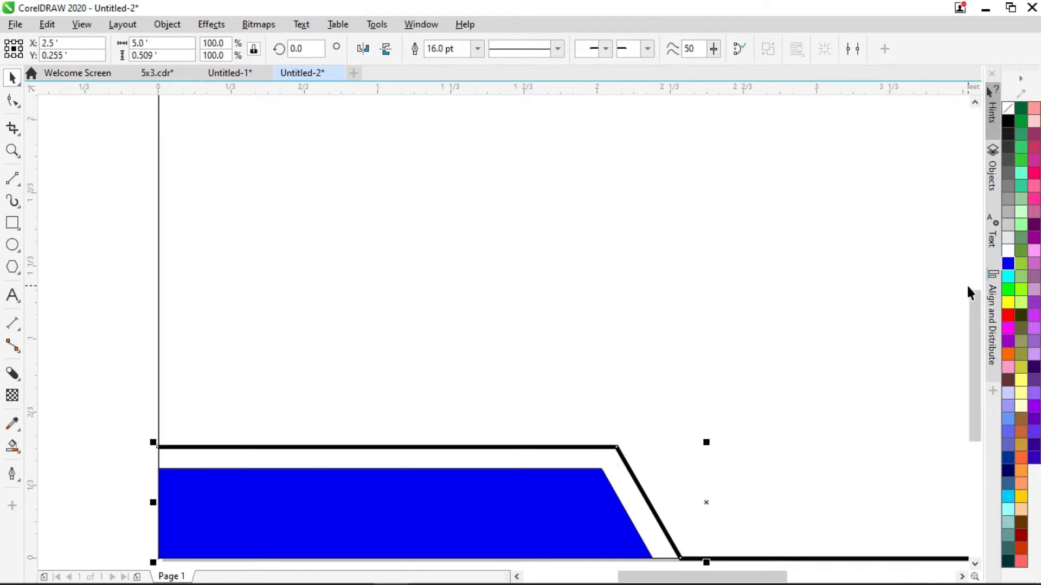
right_click(1006, 316)
scroll(538, 401, down, 1)
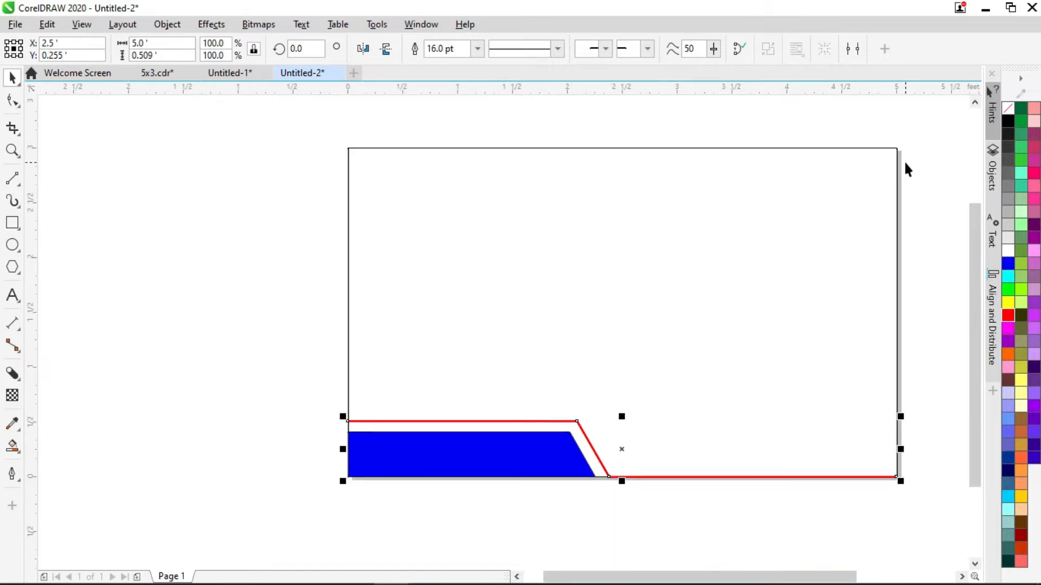
Draw a title rectangle about 3.92 by 0.29 ft near the page's upper edge and give it a 24 pt outline
click(12, 223)
click(423, 168)
drag(423, 168, 853, 199)
click(756, 49)
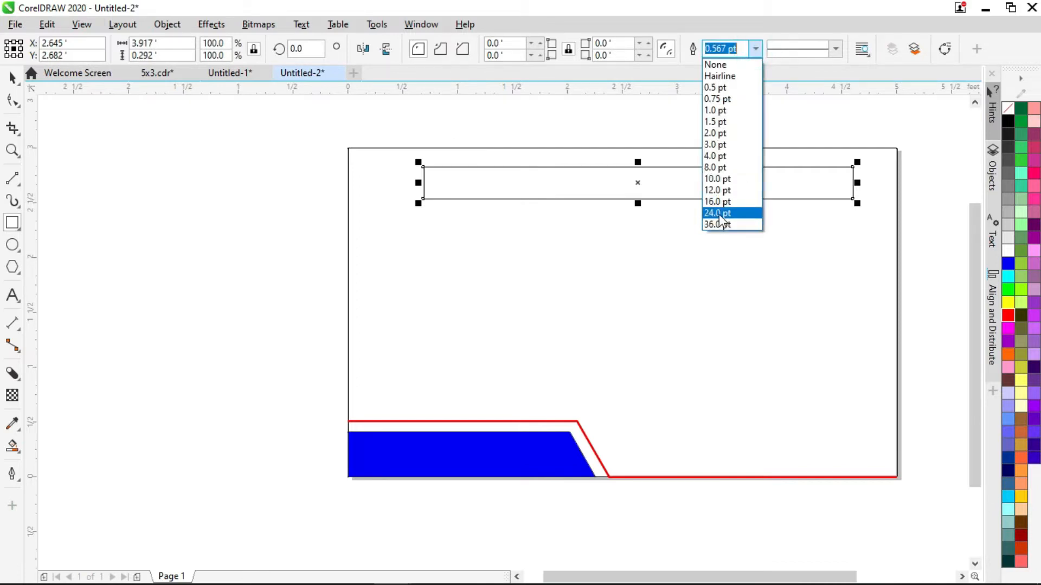
click(719, 213)
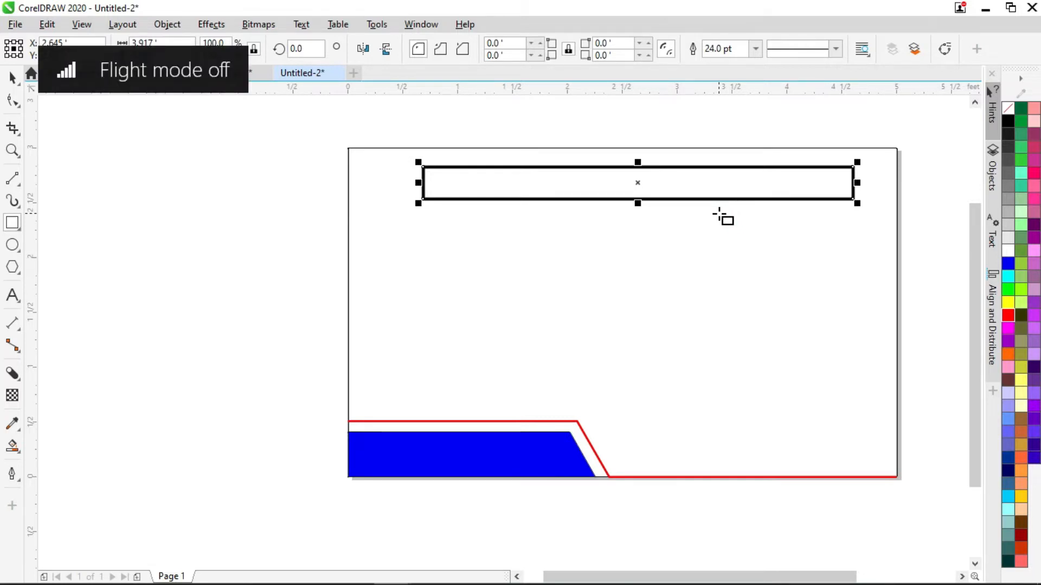
Give the title rectangle a red dash-dot outline with rounded corners and round line caps, and fill it with light gray
key(F12)
drag(440, 181, 282, 252)
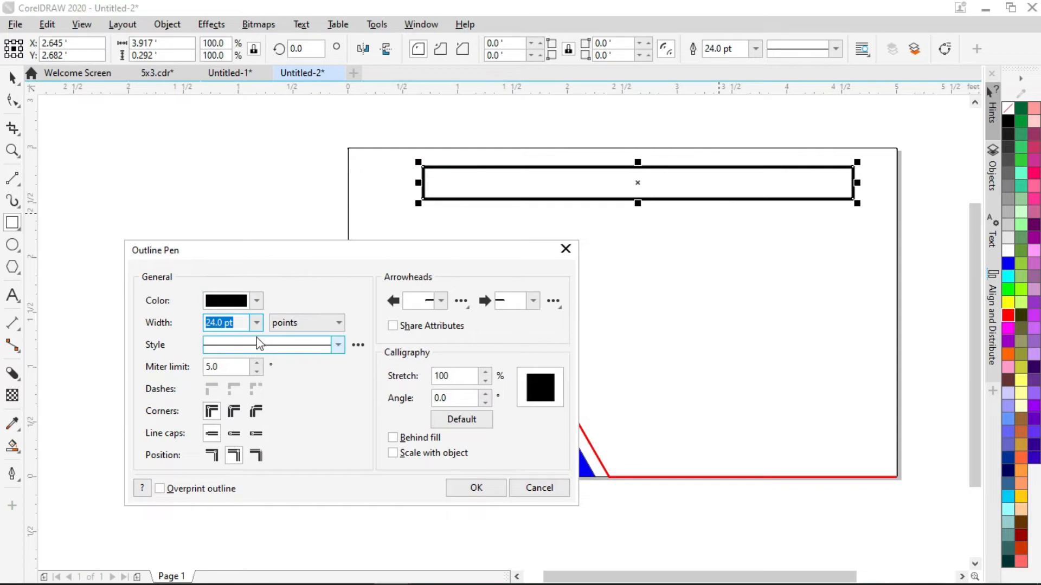
click(234, 412)
click(234, 435)
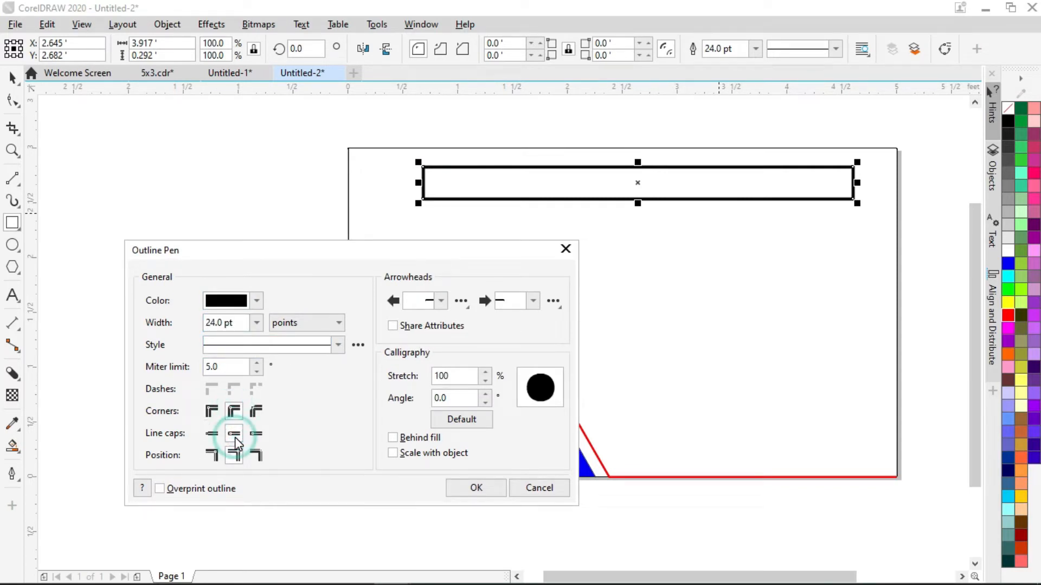
click(337, 344)
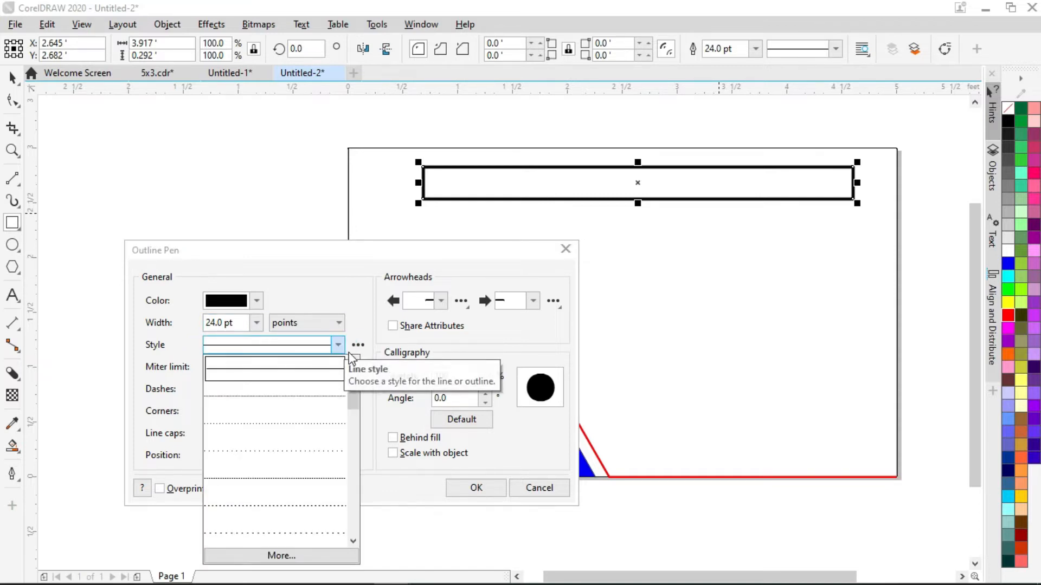
drag(353, 369, 353, 465)
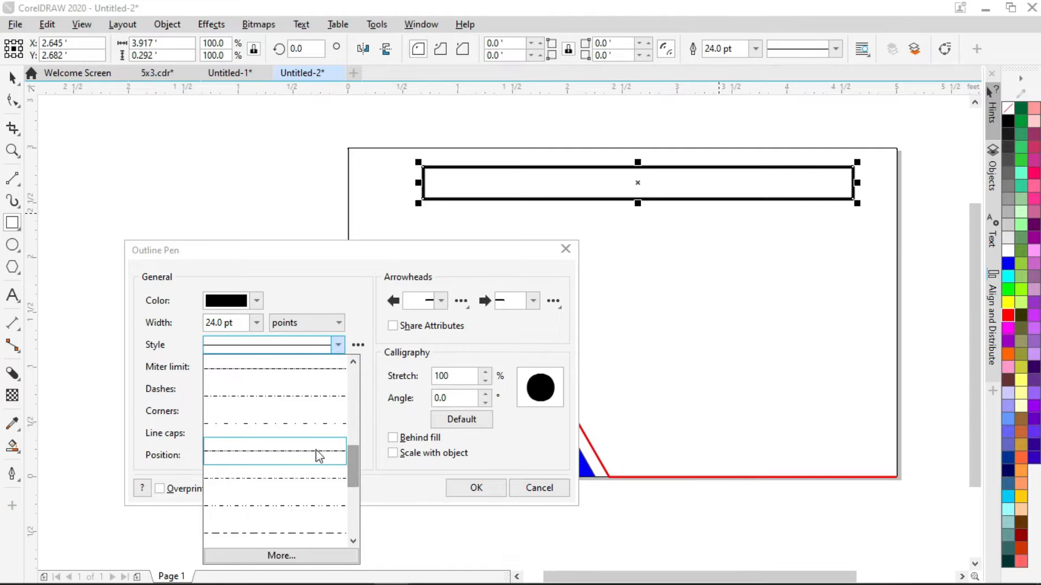
click(302, 446)
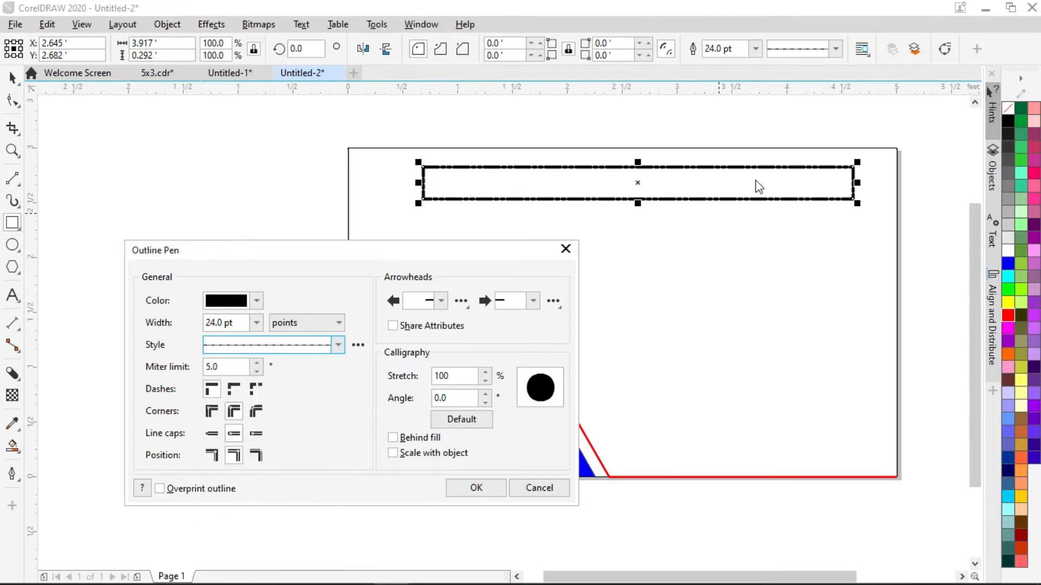
click(465, 490)
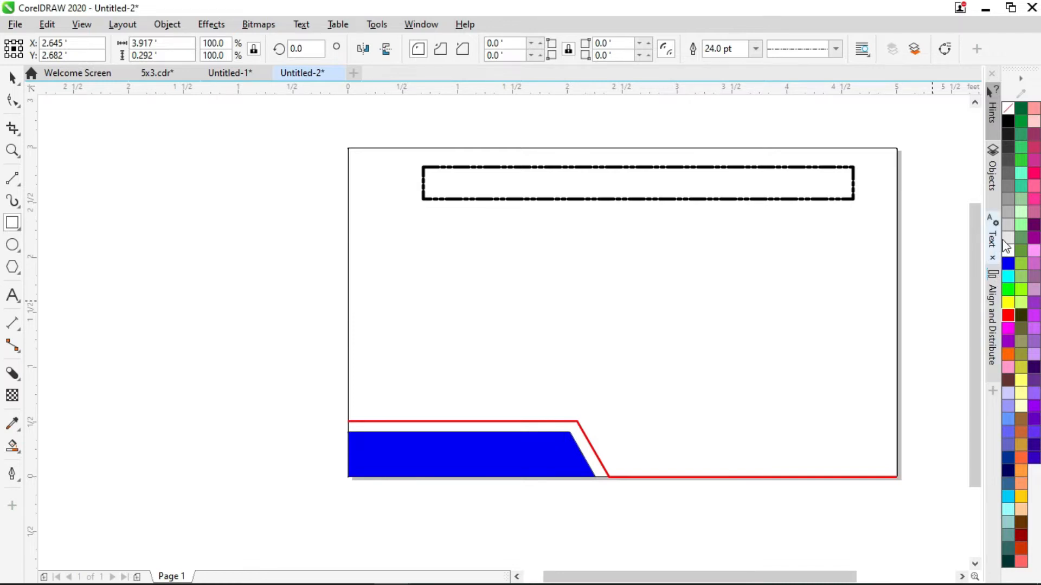
click(1007, 240)
right_click(1009, 319)
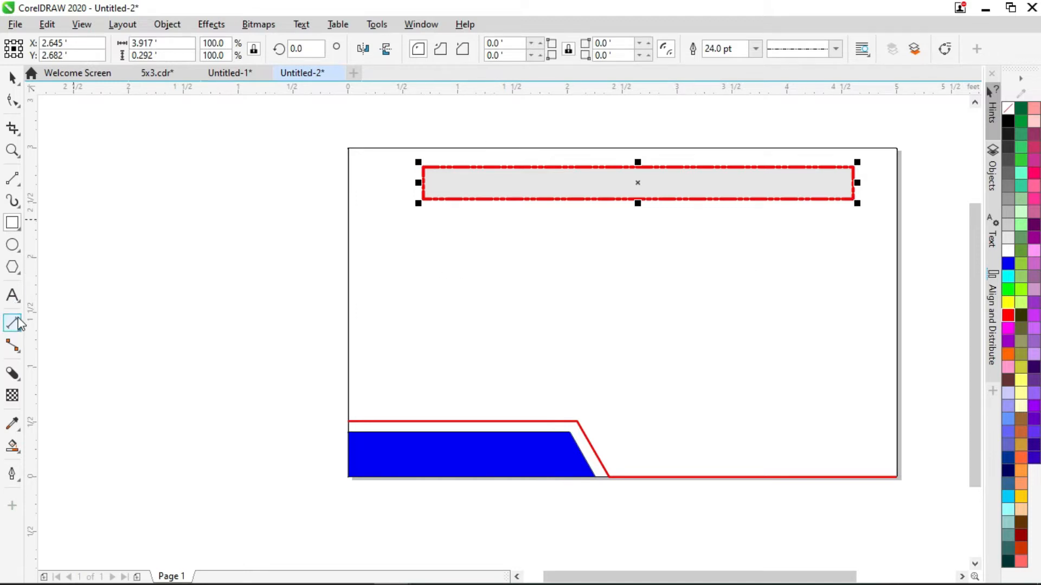
Write R AHSAN GRAPHICS in the title rectangle, stretch it to about 3.46 ft wide and set it in Franklin Gothic Heavy
click(15, 296)
click(442, 186)
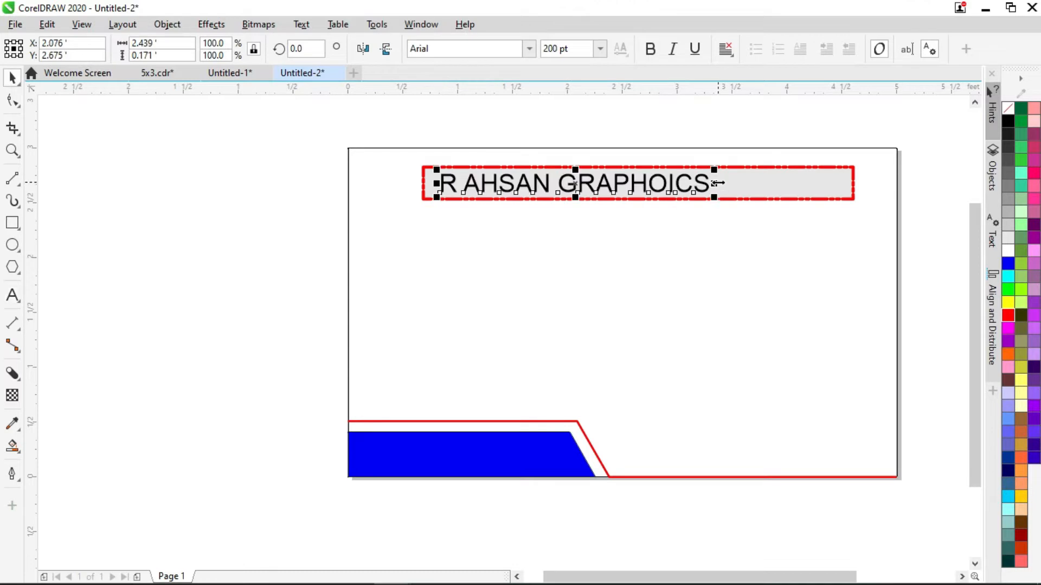
drag(717, 184, 832, 183)
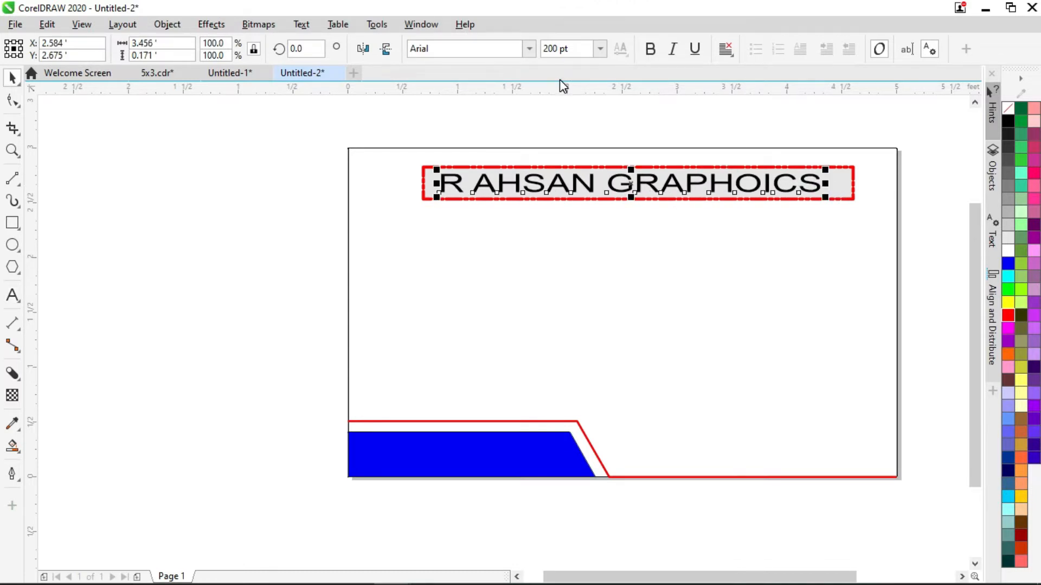
click(529, 48)
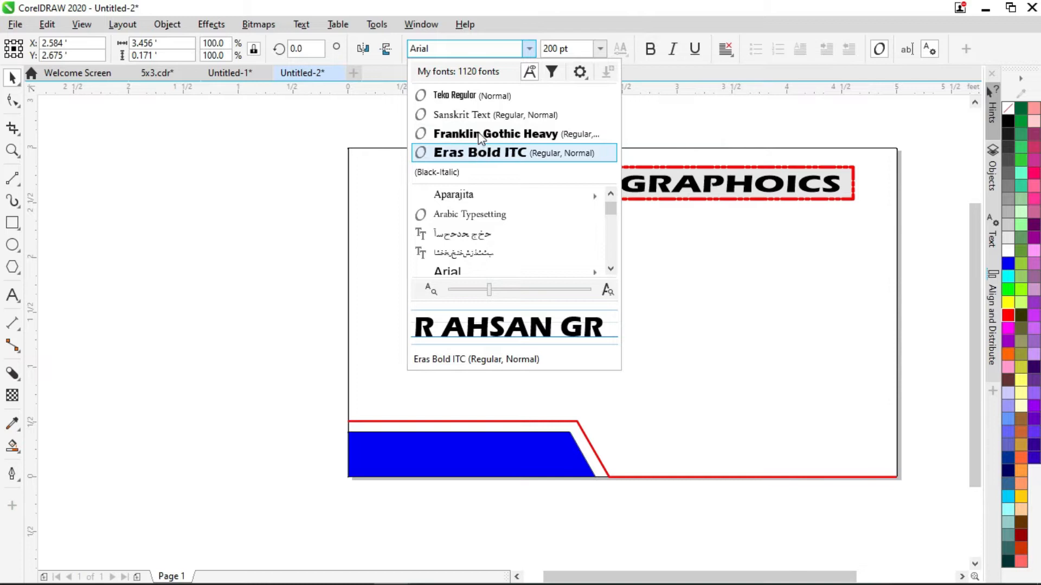
click(480, 134)
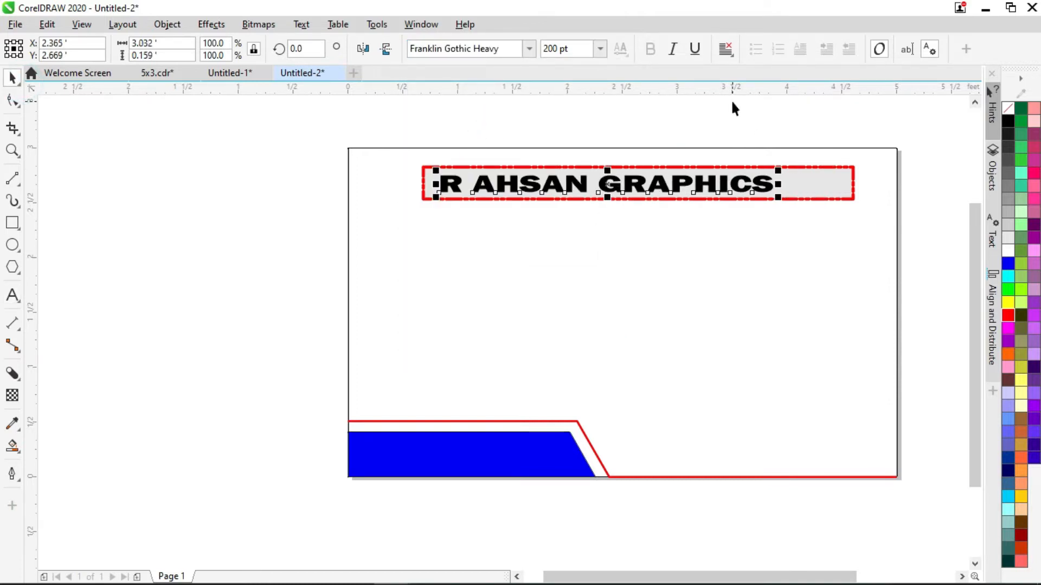
Narrow the title rectangle from its right side to about 3.26 ft and center the title text inside it
click(808, 172)
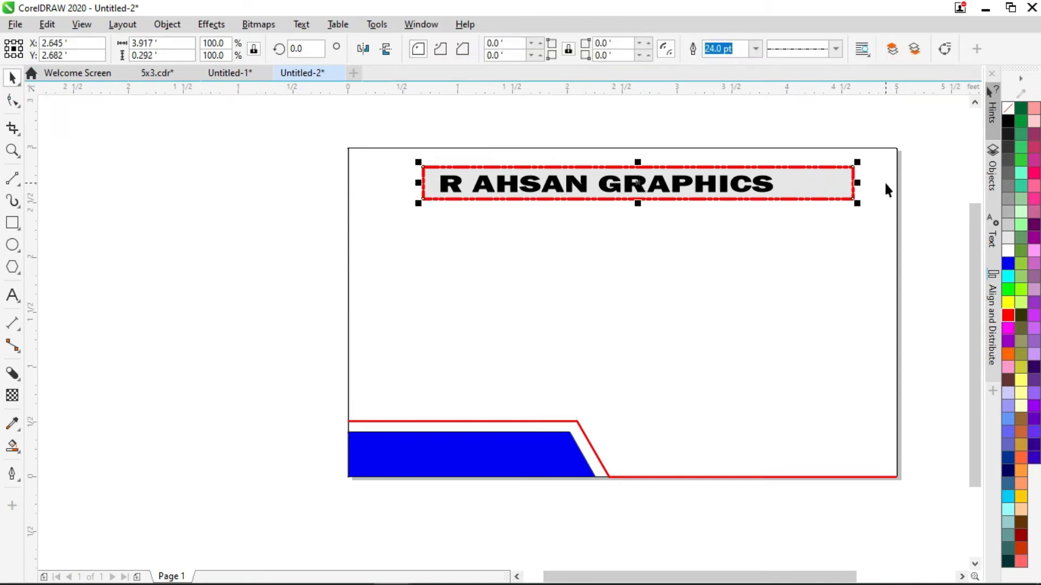
drag(854, 187, 785, 182)
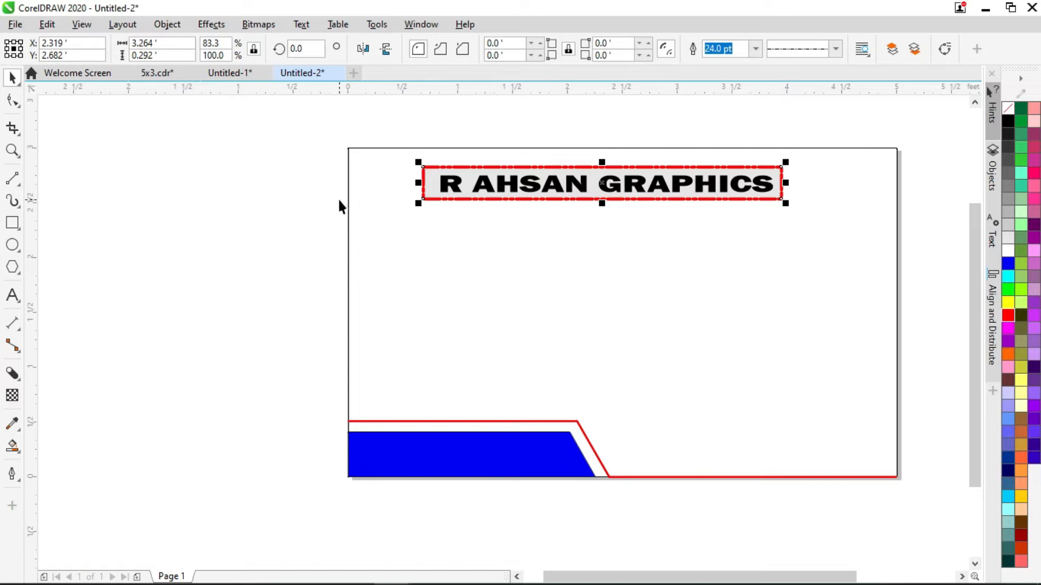
drag(350, 132, 826, 223)
key(c)
key(e)
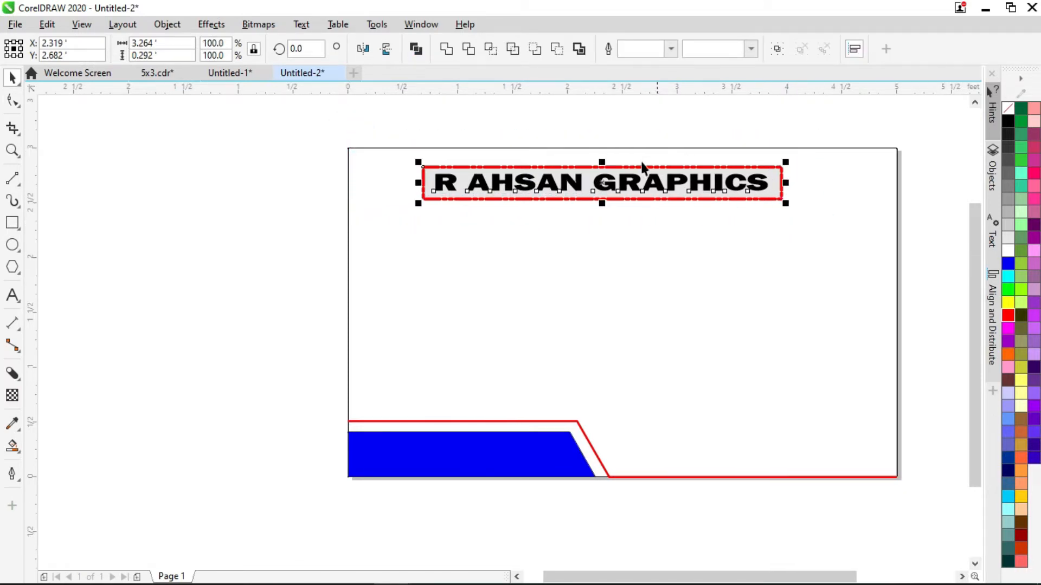
Center the title text and its rectangle horizontally on the page frame
click(839, 245)
shift+click(838, 240)
key(c)
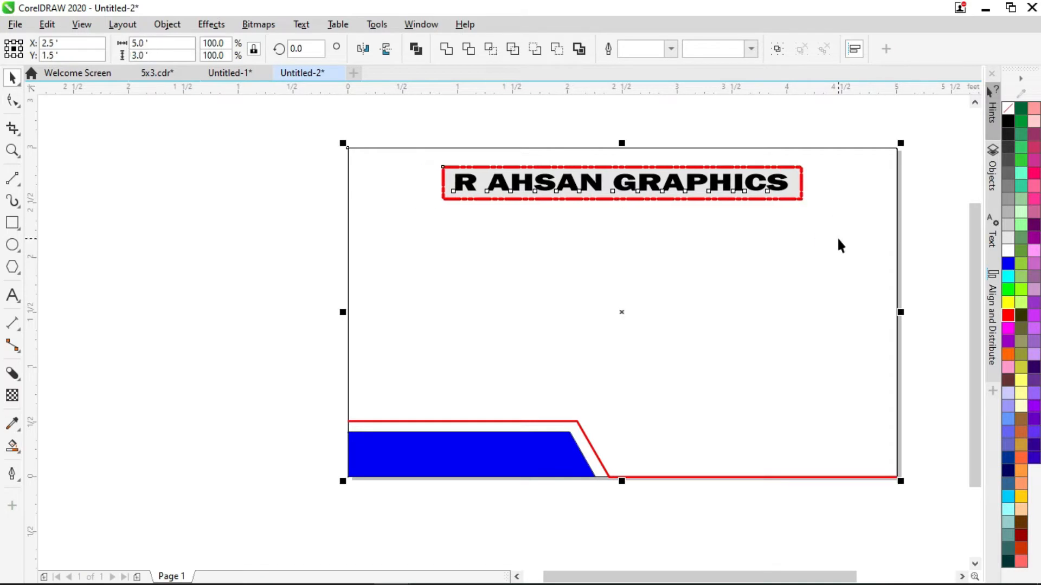
click(271, 195)
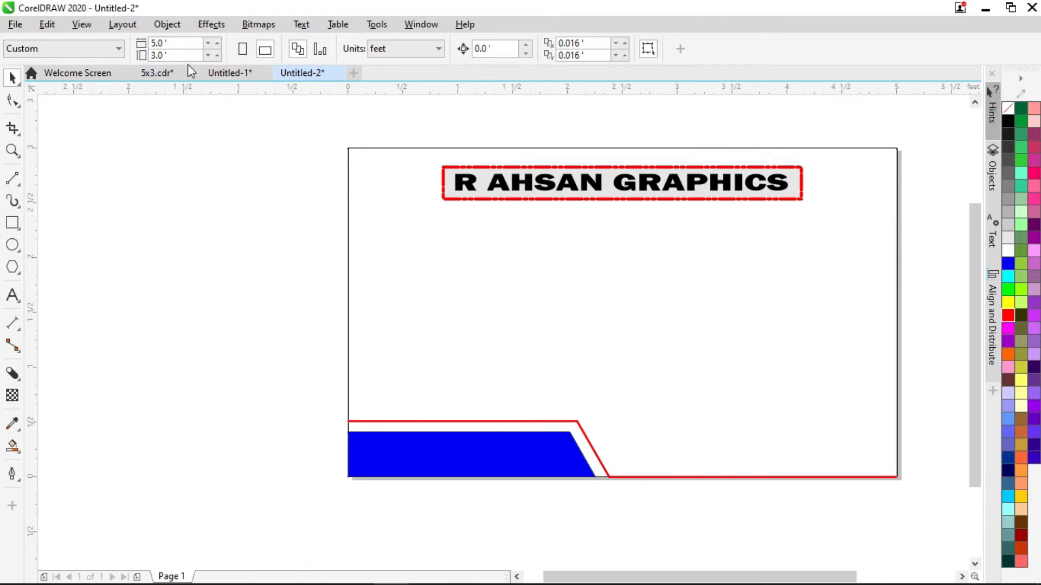
Check the finished banner in 5x3.cdr and draw a six-sided polygon about 0.41 by 0.47 ft beside the new document's page
click(171, 73)
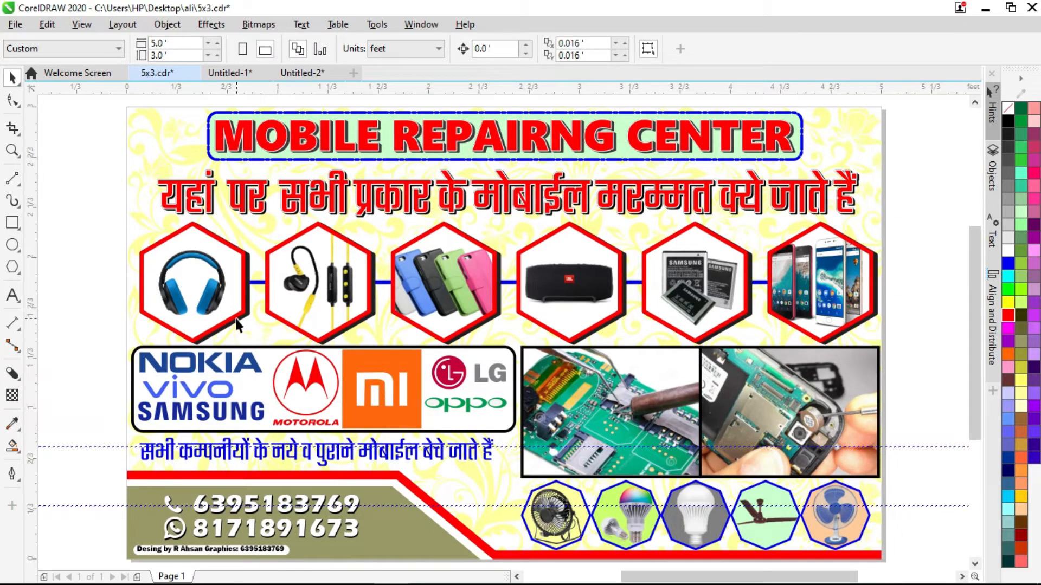
click(310, 76)
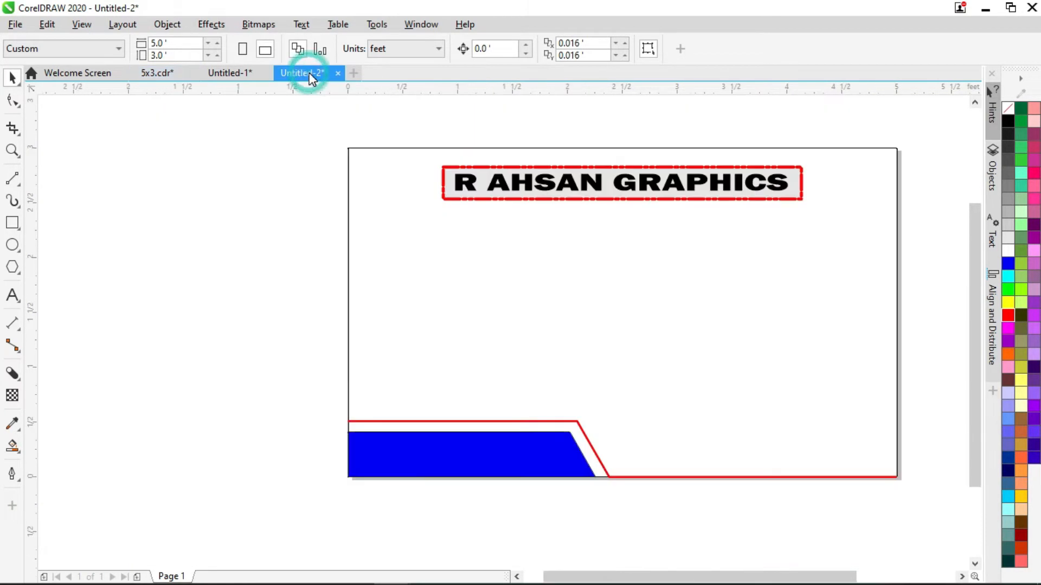
click(13, 269)
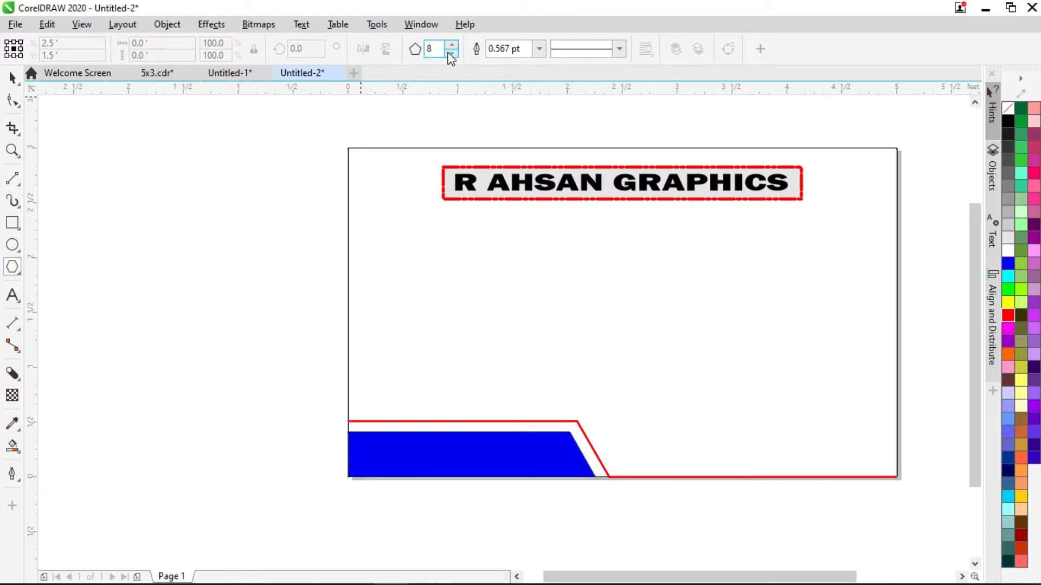
double_click(433, 49)
click(248, 251)
drag(248, 251, 297, 305)
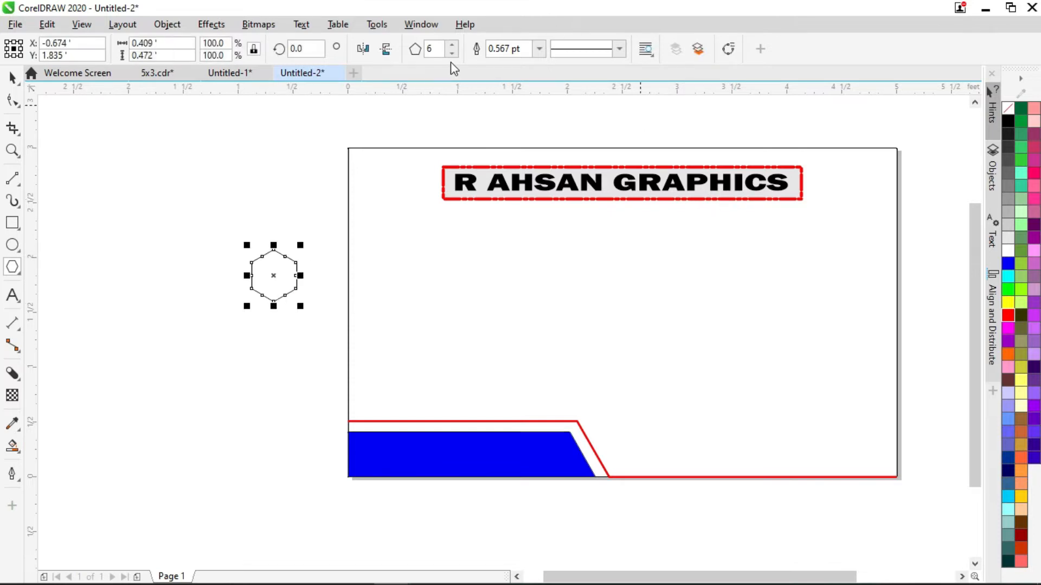
Give the hexagon a 24 pt blue outline
click(541, 49)
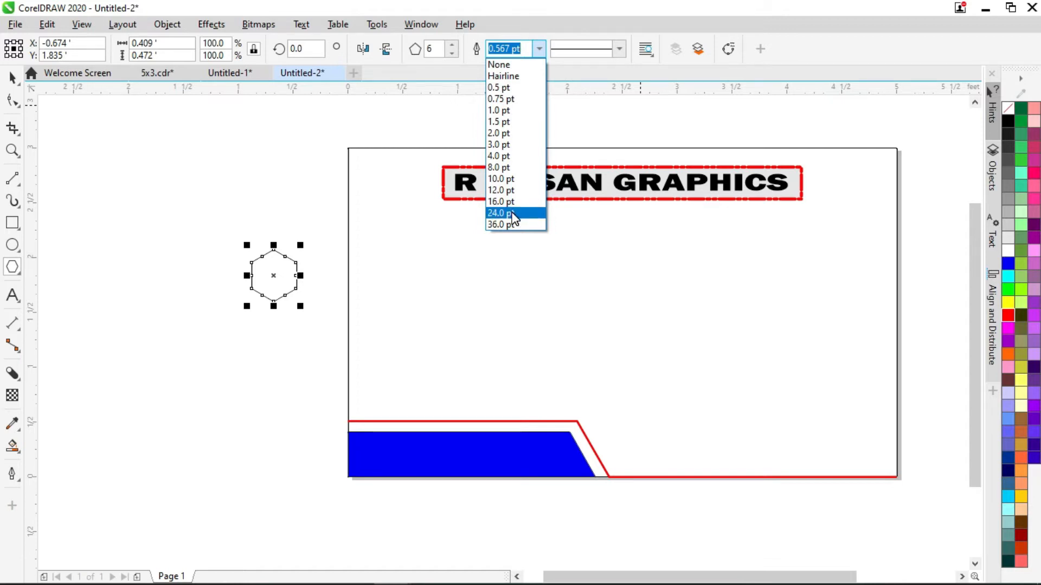
click(513, 213)
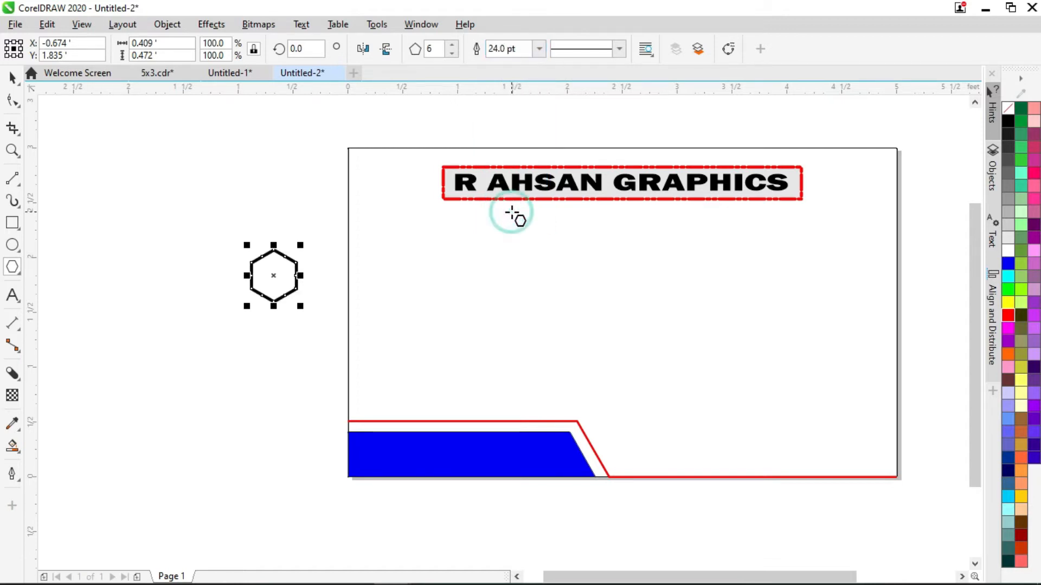
right_click(1006, 265)
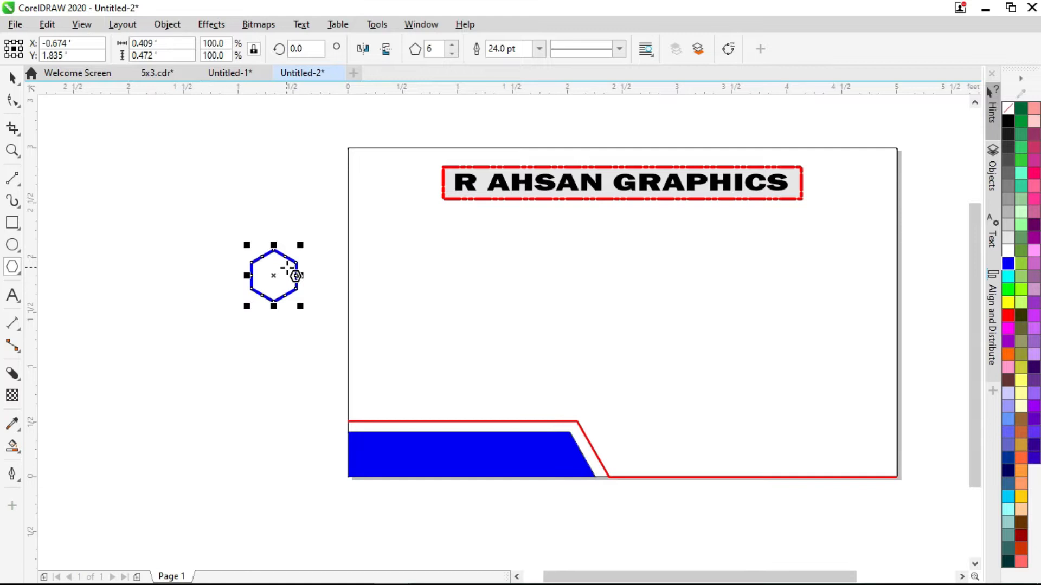
Duplicate the hexagon to the right and repeat the copy at about 0.6 ft spacing until the row has seven hexagons
drag(272, 277, 340, 278)
key(ctrl+r)
key(ctrl+r)
key(ctrl+r)
key(ctrl+r)
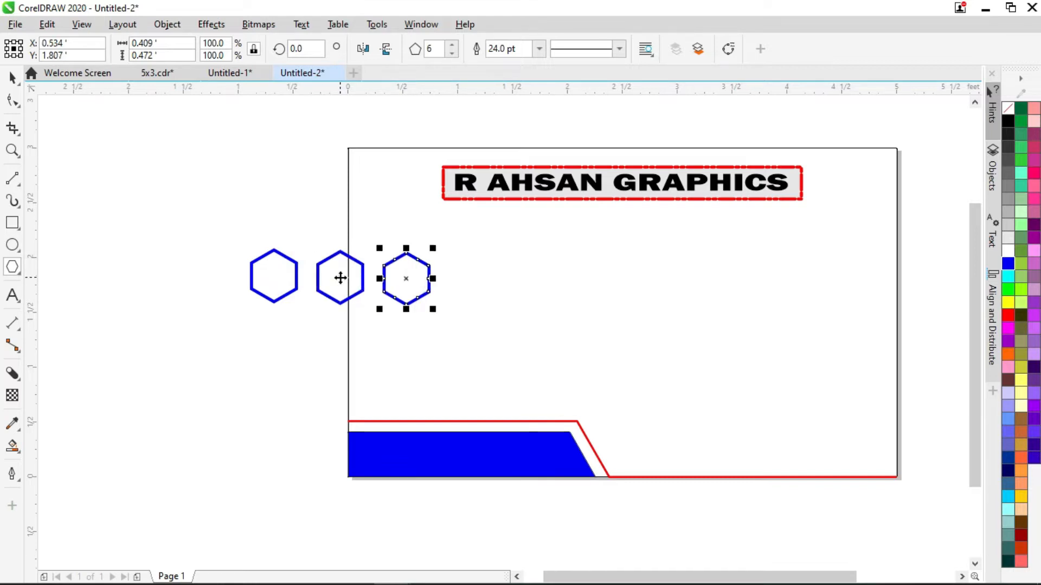
key(ctrl+r)
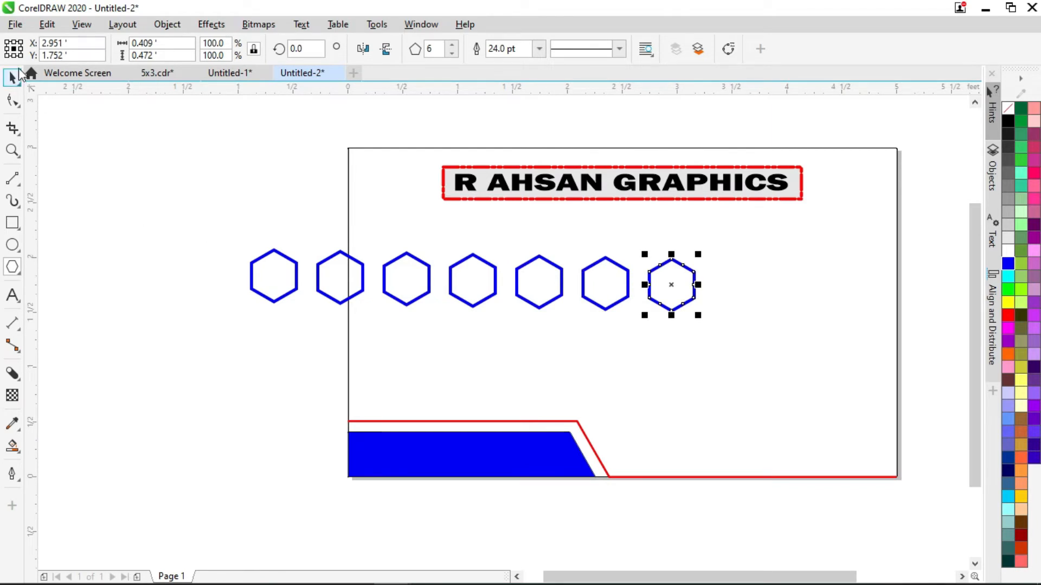
Group the seven hexagons and center the row horizontally on the page frame
drag(141, 173, 750, 341)
click(475, 282)
key(ctrl+g)
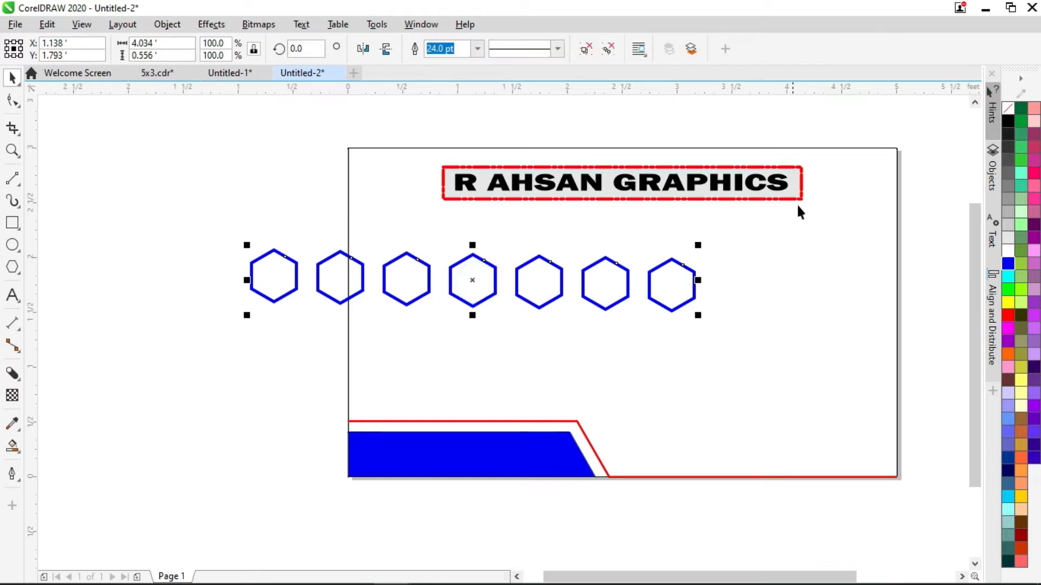
shift+click(820, 279)
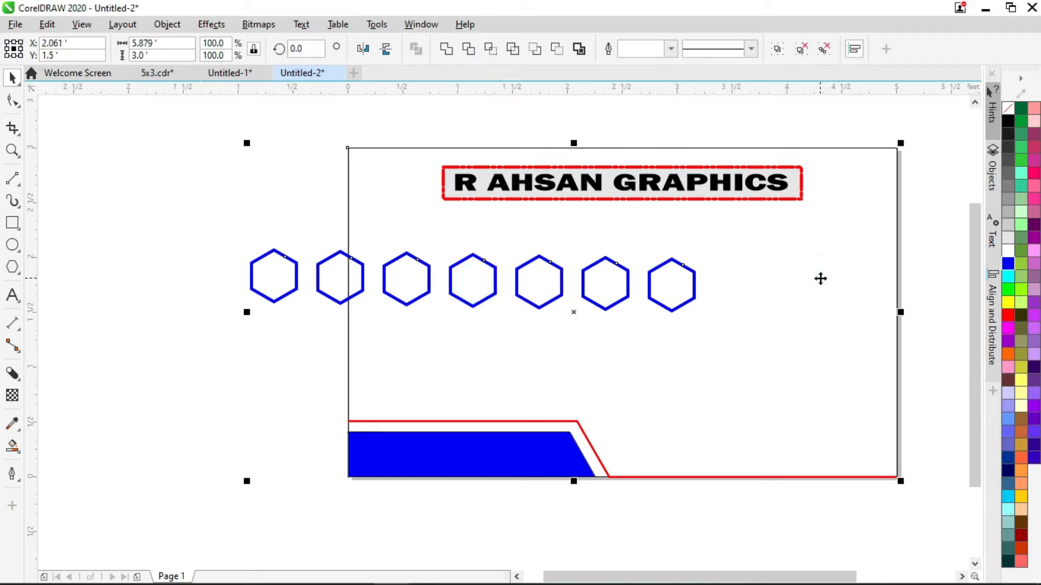
key(c)
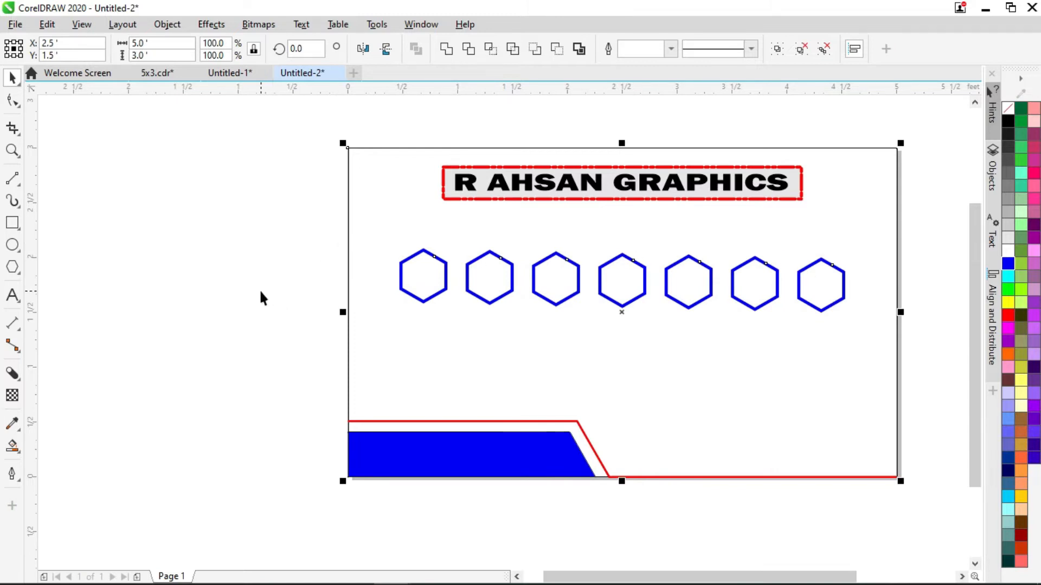
click(260, 293)
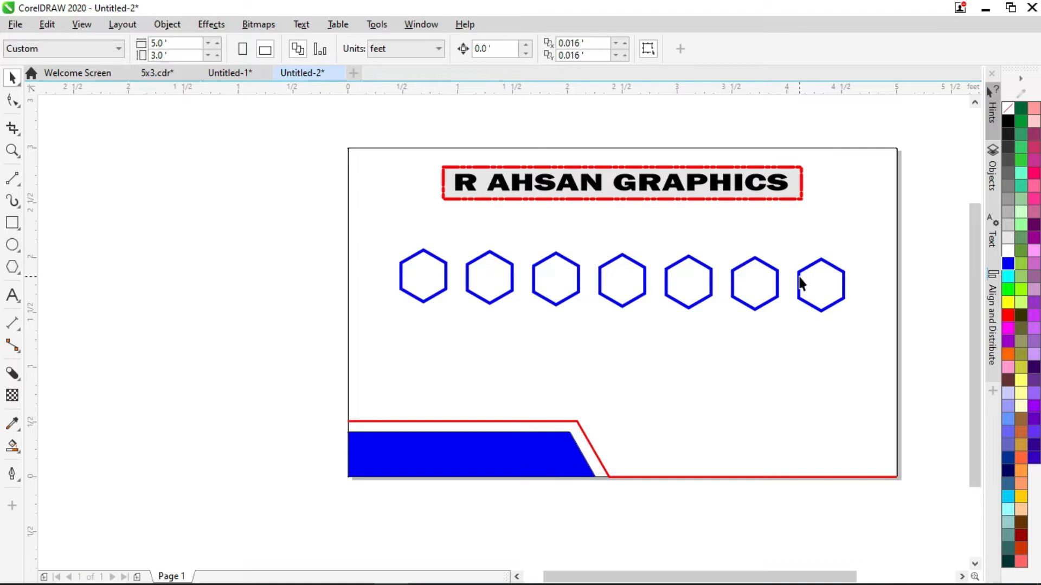
Draw a thin bar about 3.22 by 0.024 ft from the first to the last hexagon, filled red with no outline
click(12, 222)
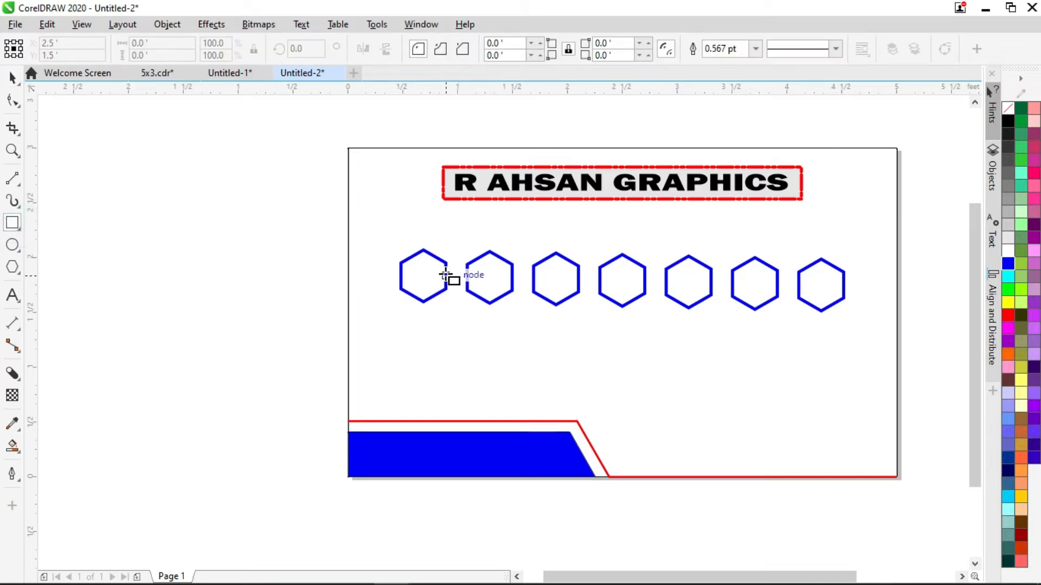
mouse_move(446, 276)
mouse_down()
mouse_move(686, 276)
mouse_move(791, 289)
mouse_move(796, 279)
mouse_up()
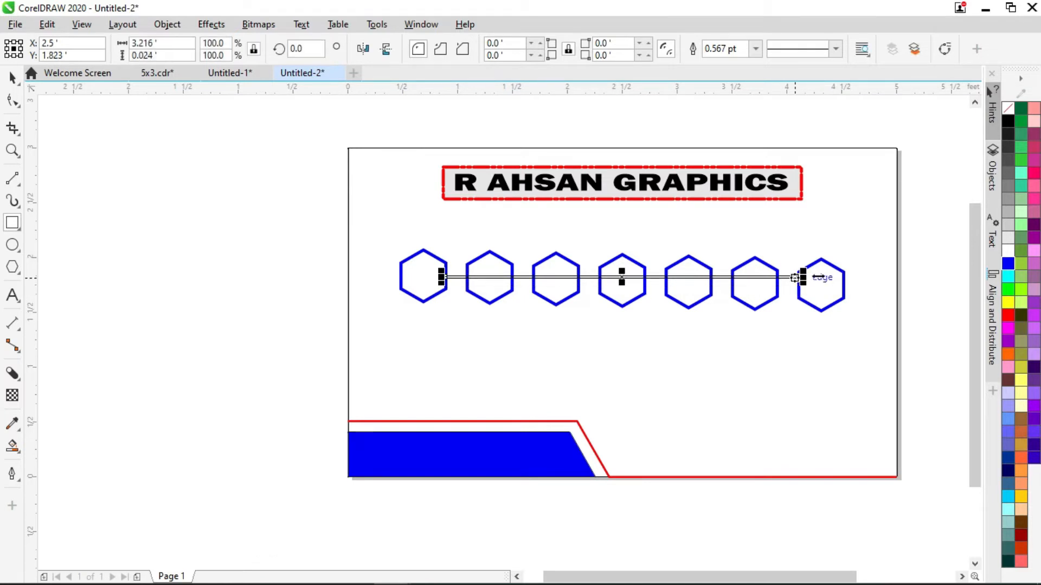
click(1007, 265)
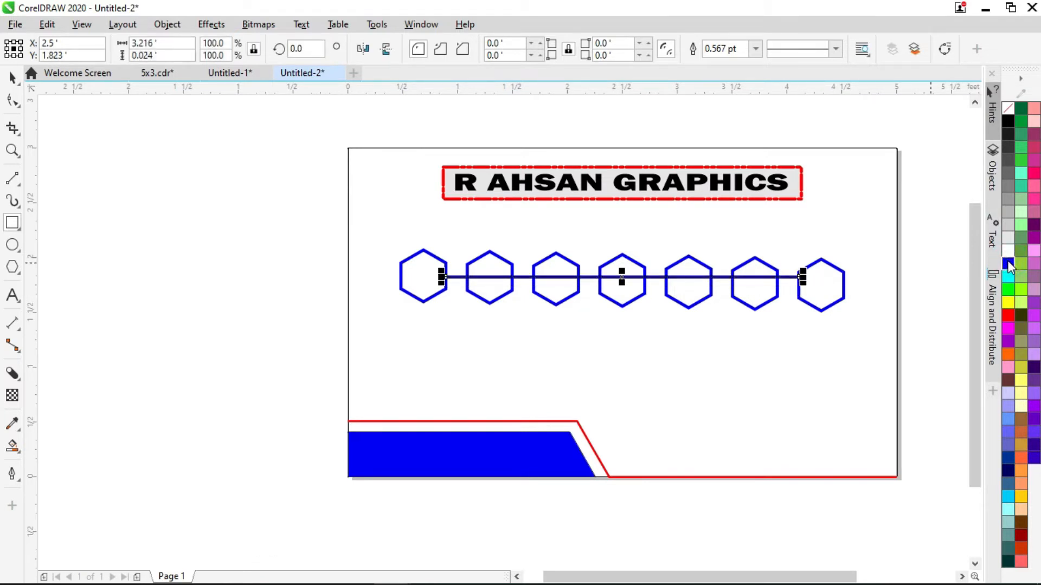
right_click(1008, 112)
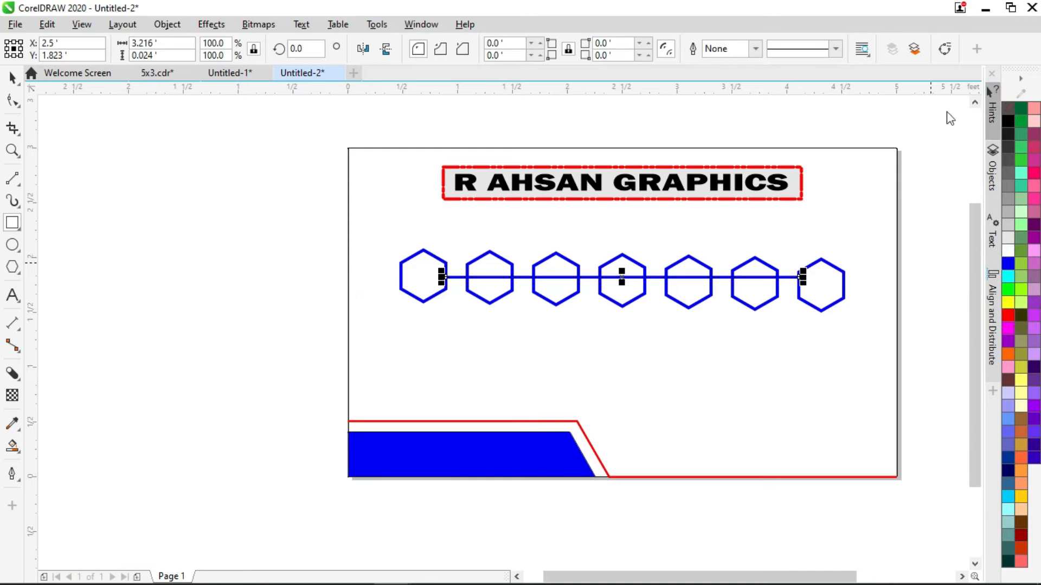
click(1009, 314)
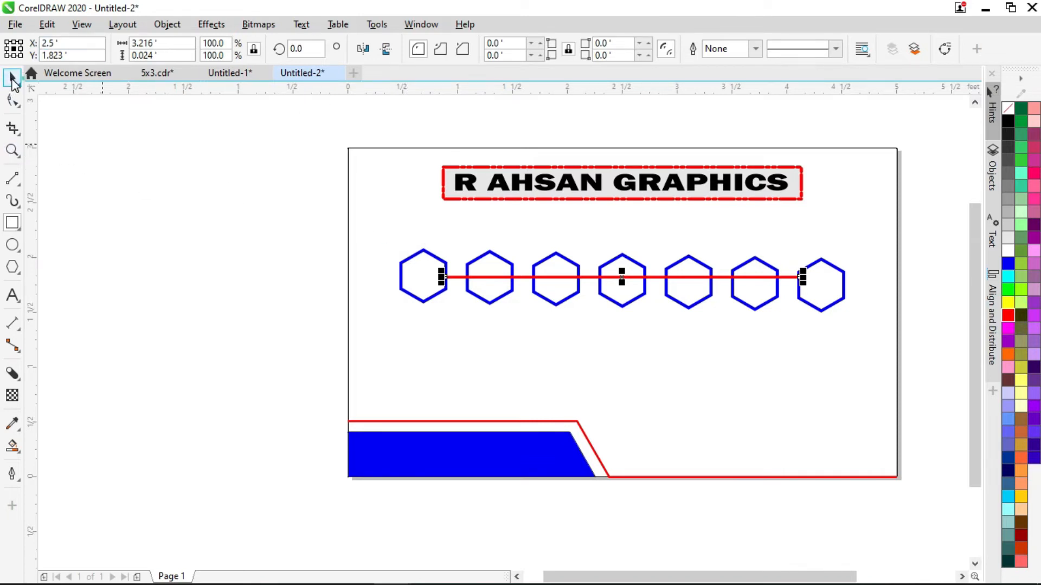
Align the thin red bar to the vertical center of the hexagon row
drag(284, 184, 867, 353)
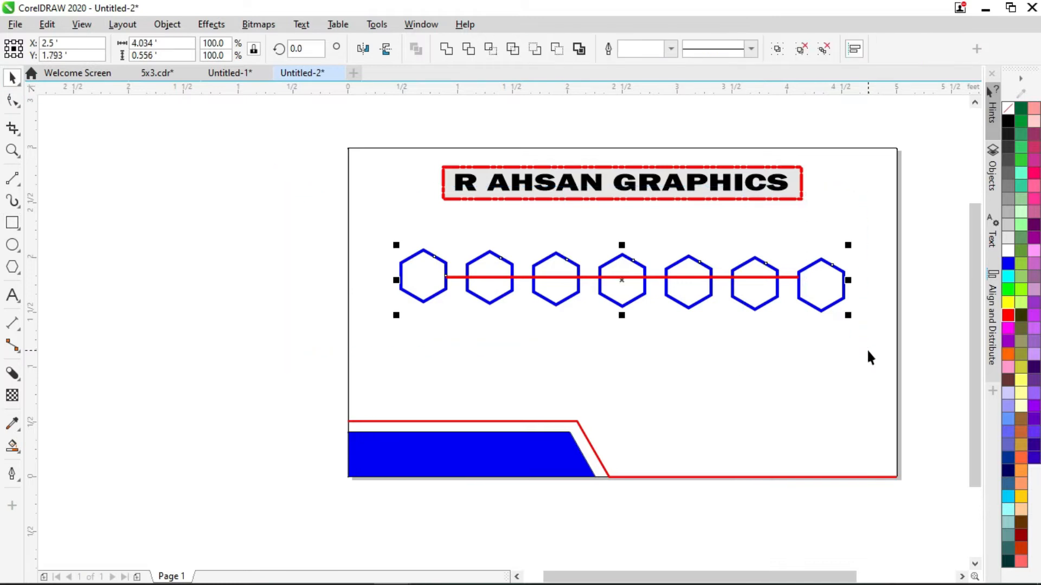
key(e)
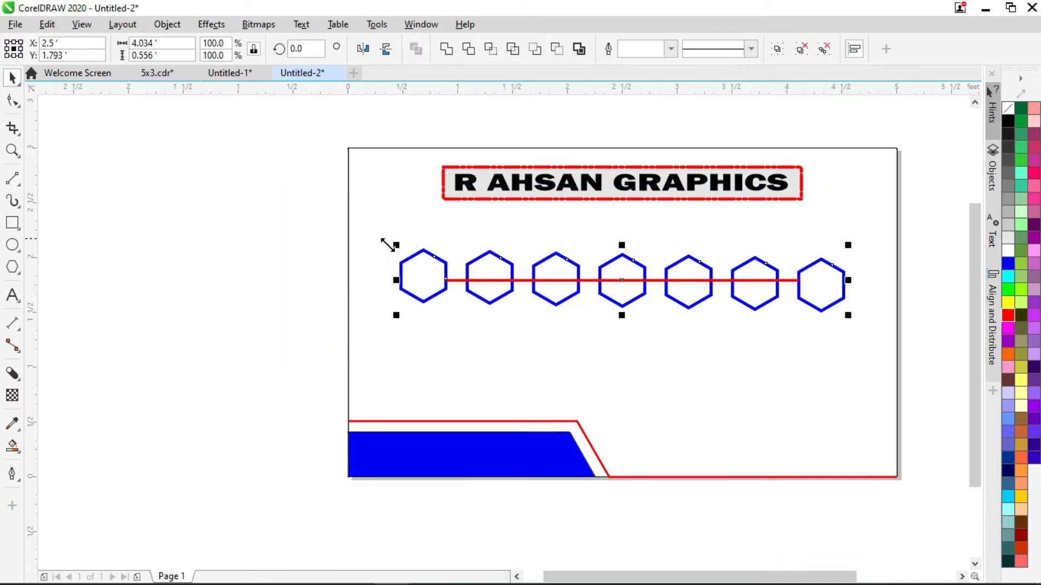
click(298, 302)
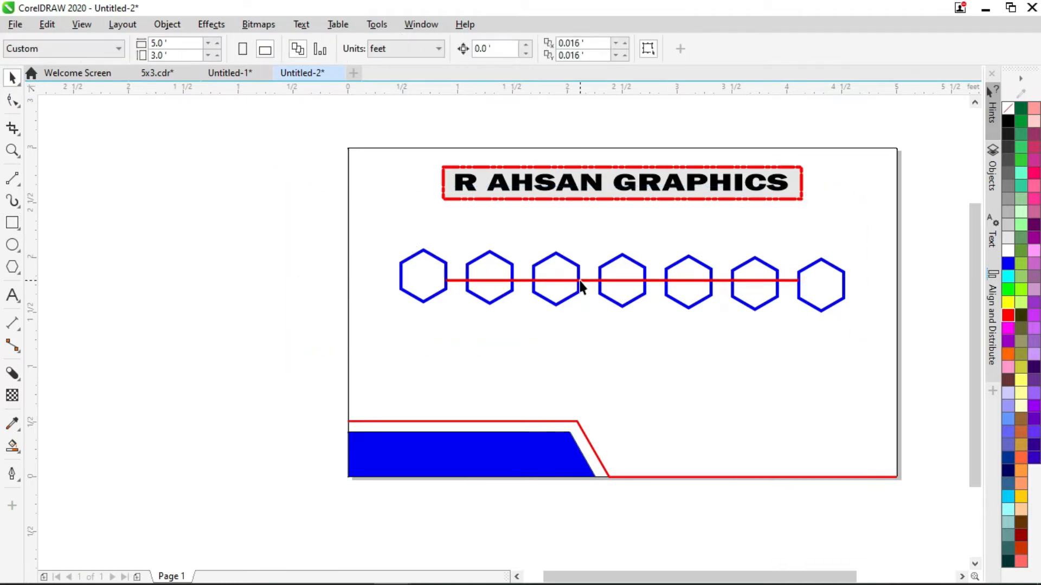
Fill the grouped hexagons with light gray so they cover the connecting bar inside each shape
click(580, 280)
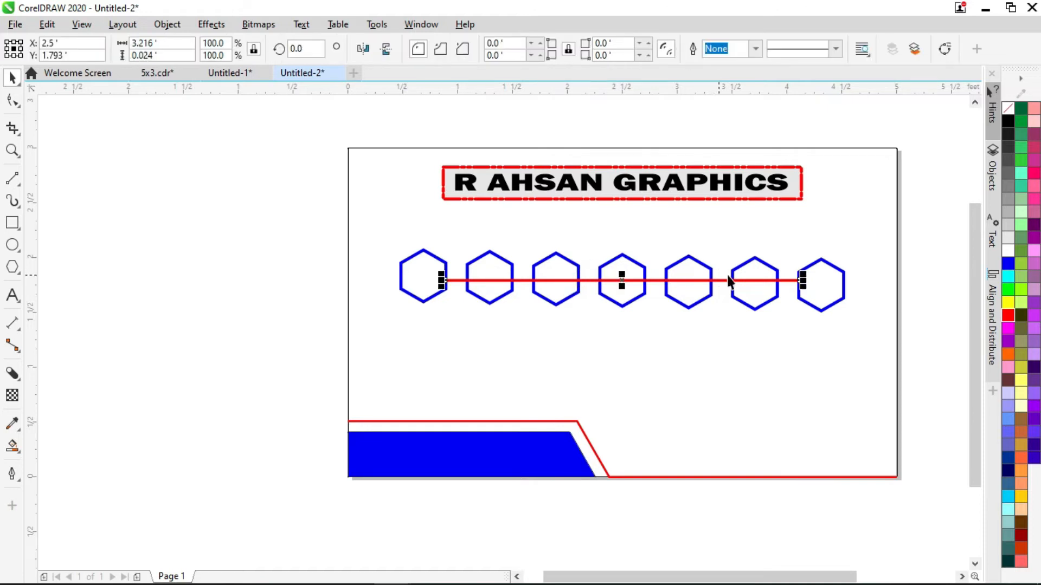
click(827, 277)
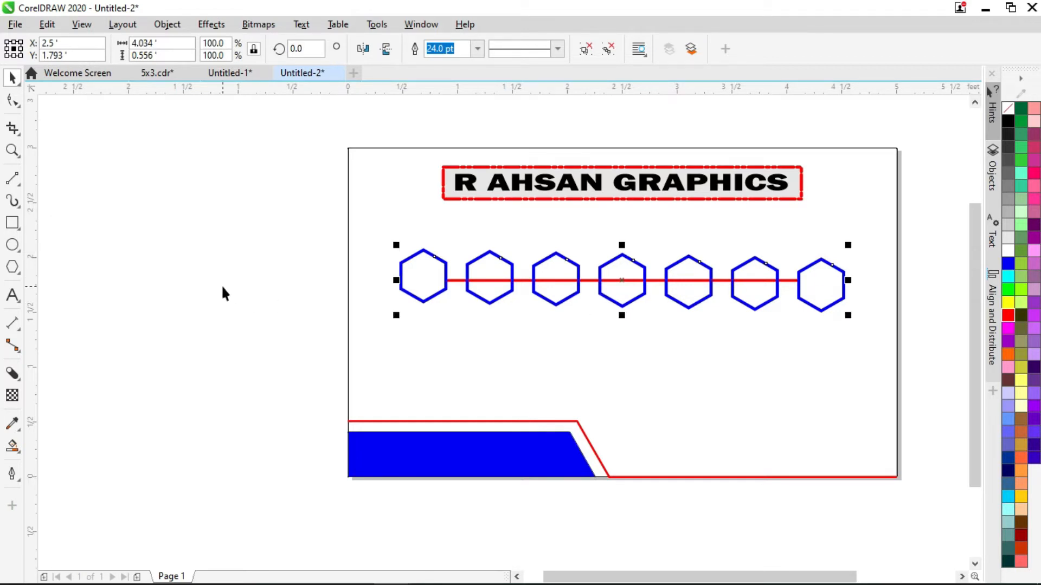
click(490, 279)
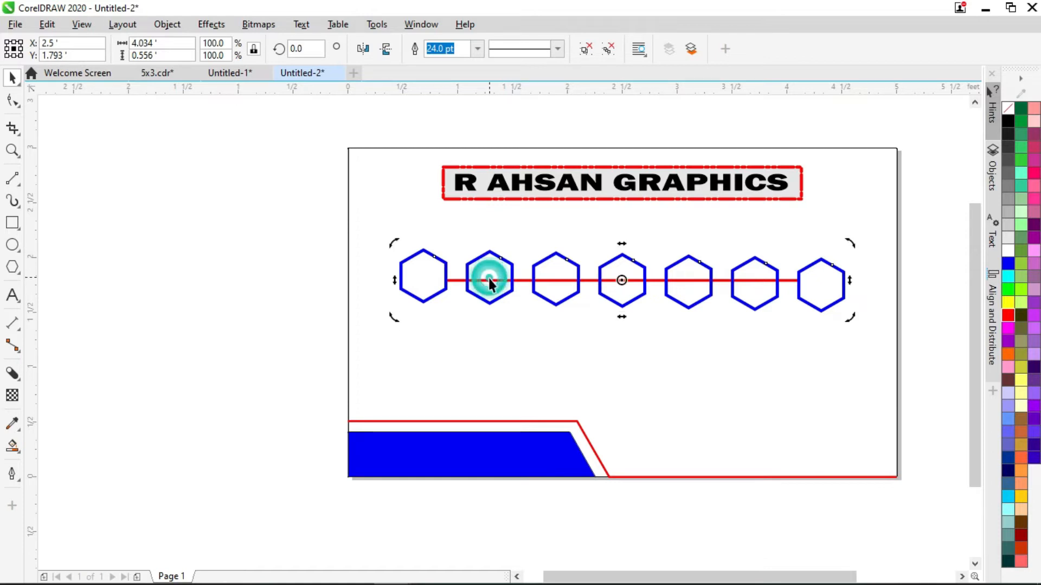
click(1008, 230)
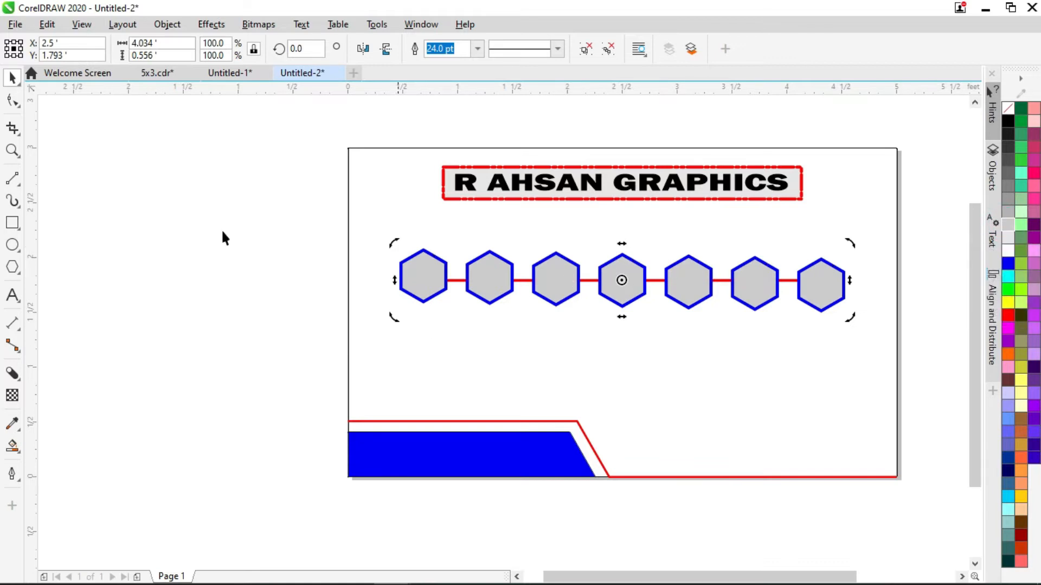
Draw a seven-sided polygon about 0.44 by 0.43 ft and place it beside the slanted end of the blue footer shape
click(158, 73)
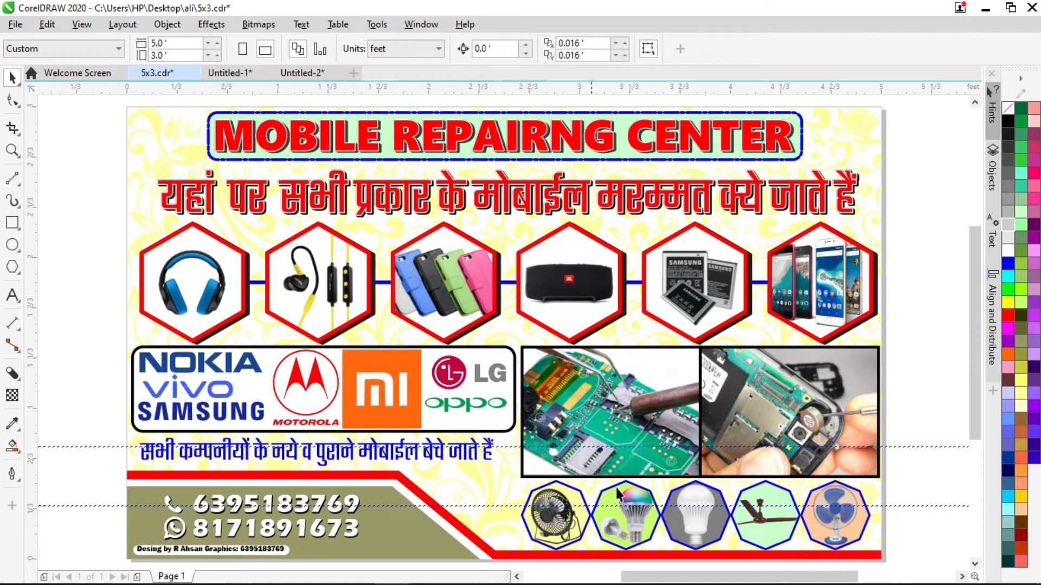
click(310, 73)
click(15, 268)
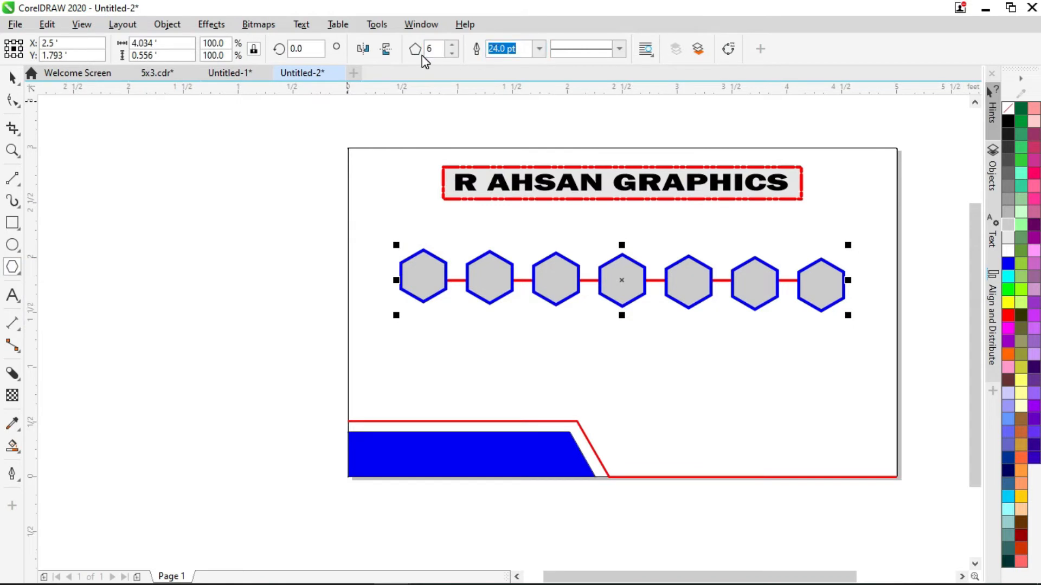
click(452, 46)
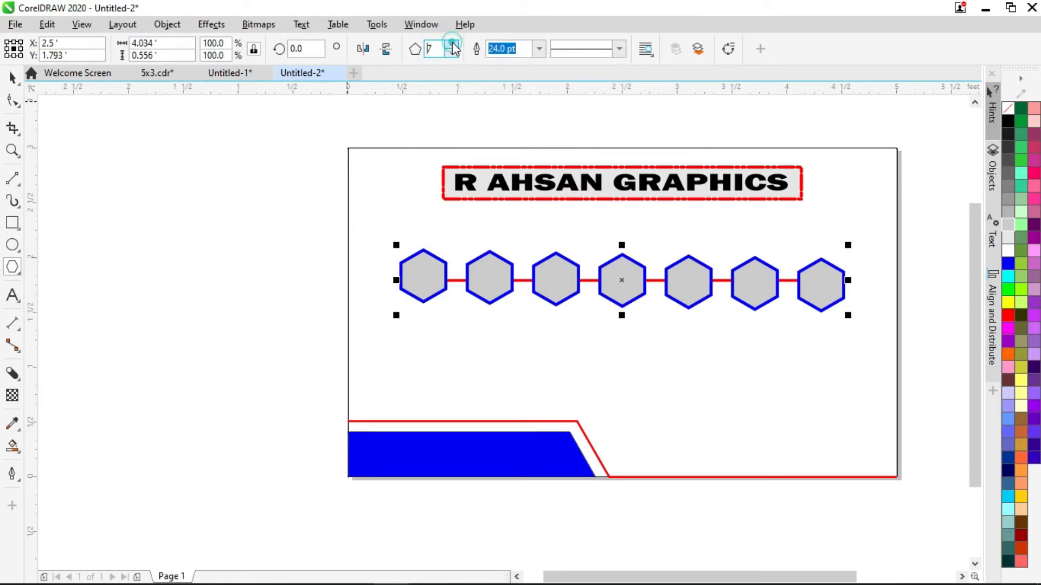
drag(244, 259, 299, 308)
click(12, 78)
drag(273, 286, 636, 439)
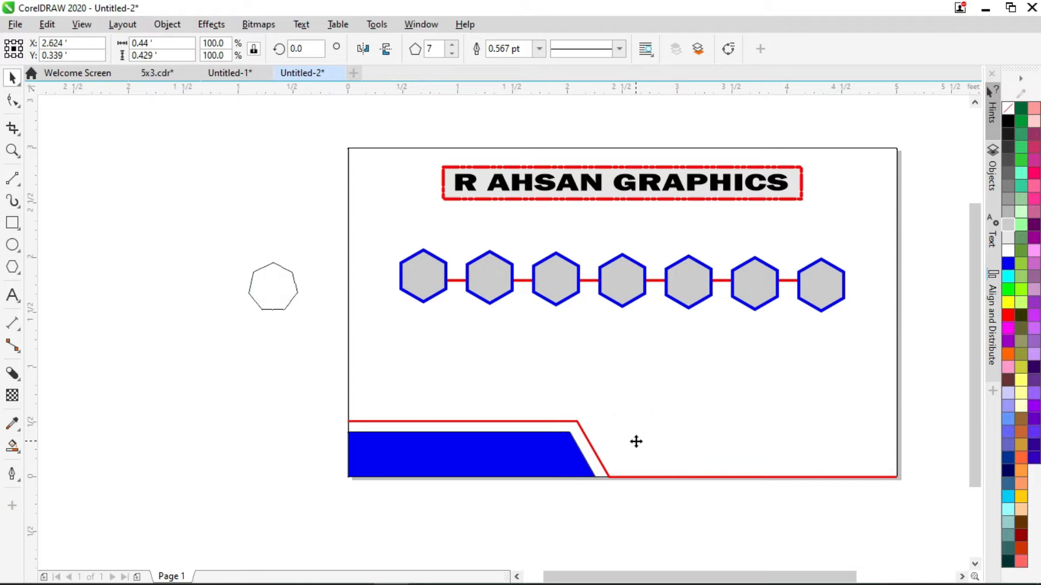
Give the heptagon a 24 pt outline and a bright green fill
click(539, 49)
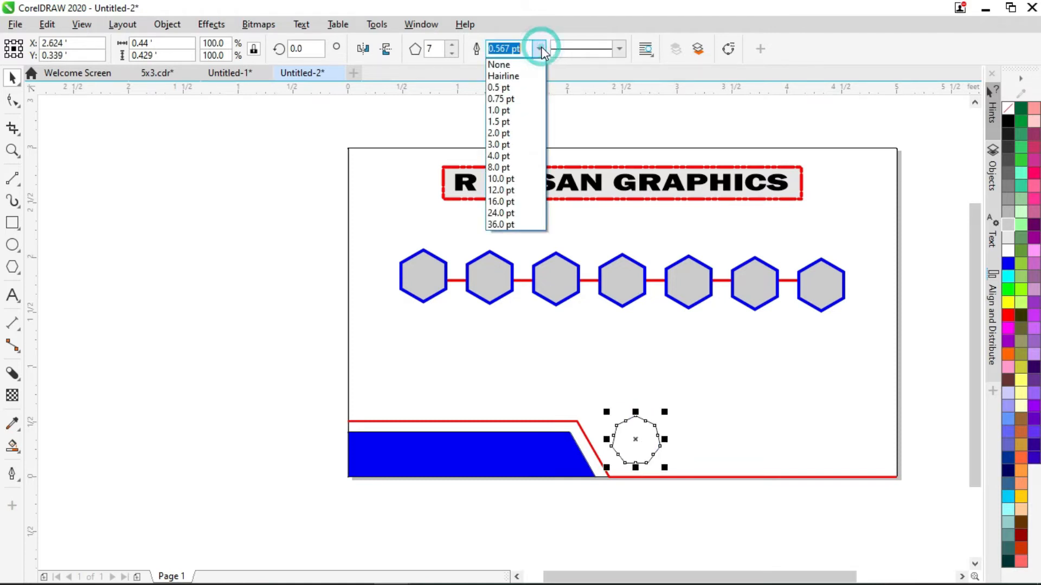
click(496, 213)
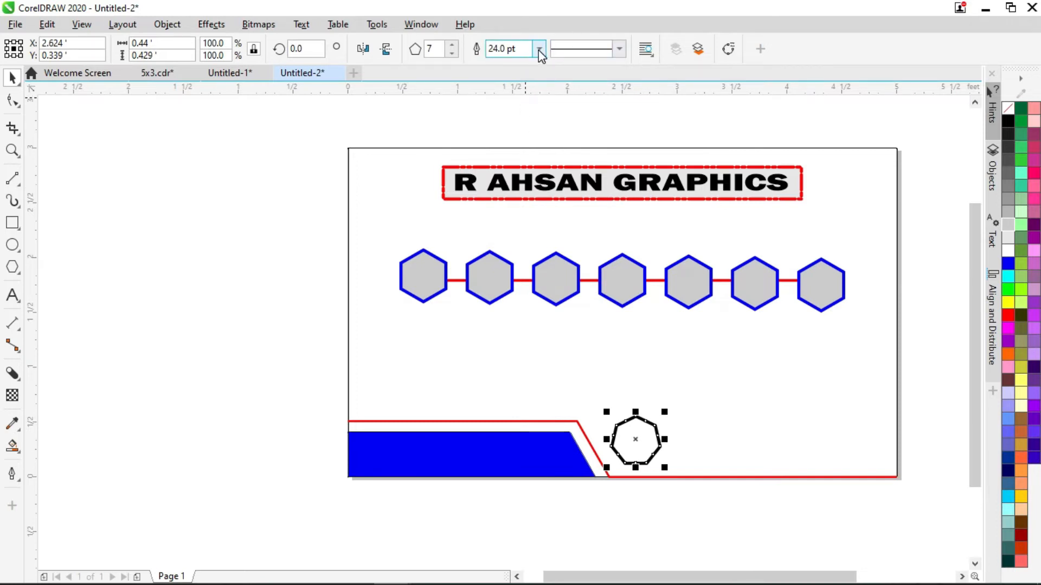
click(1009, 291)
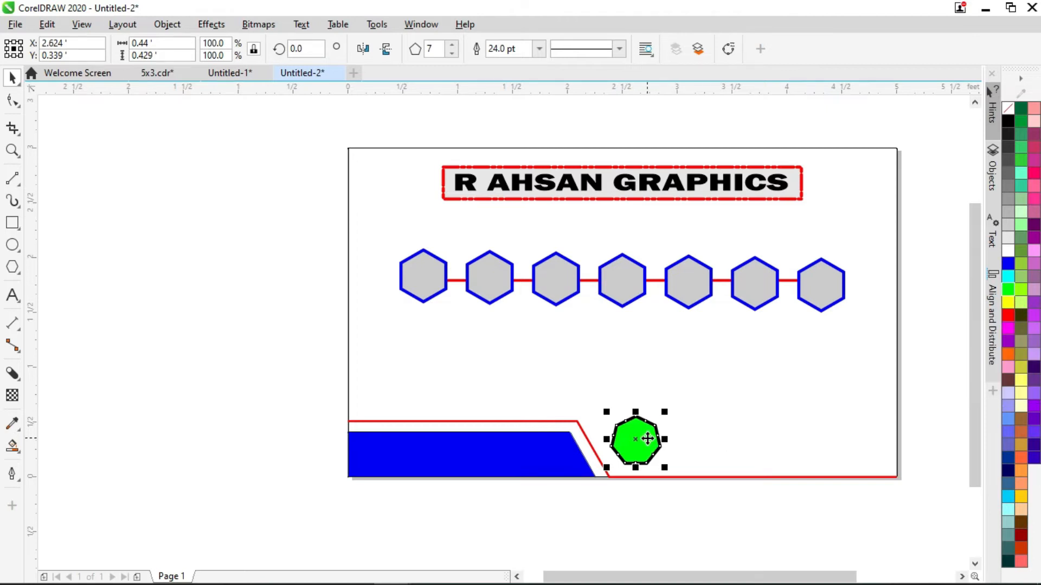
Repeat the heptagon into a touching row of five and recolor the first pale yellow, third brown, fourth lime and fifth red
drag(606, 442, 708, 447)
key(ctrl+r)
key(ctrl+r)
key(ctrl+r)
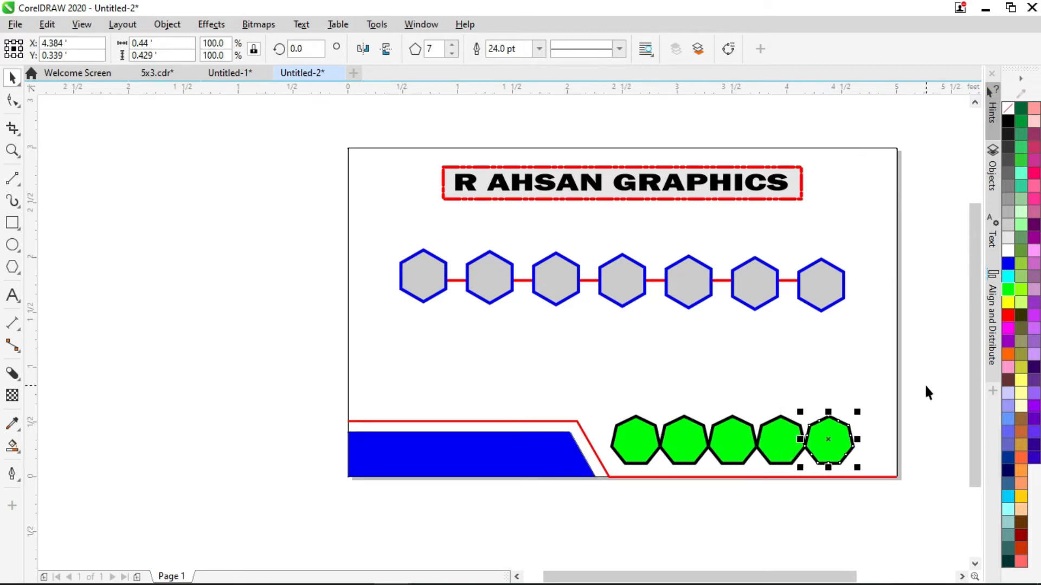
click(1009, 317)
click(767, 451)
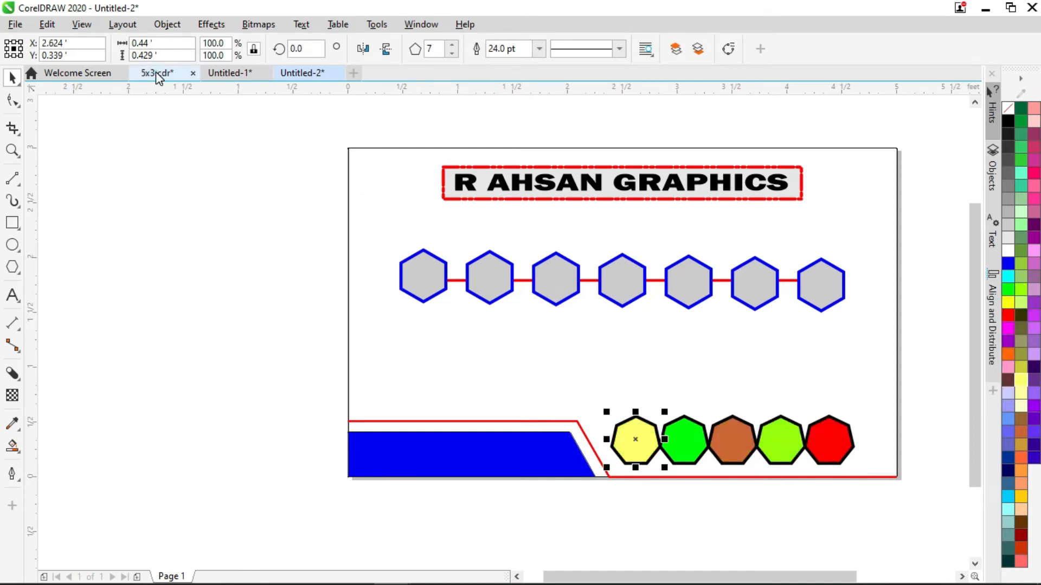
Examine the finished banner in 5x3.cdr from its title to its footer, along with the available shadow effect tools
click(157, 73)
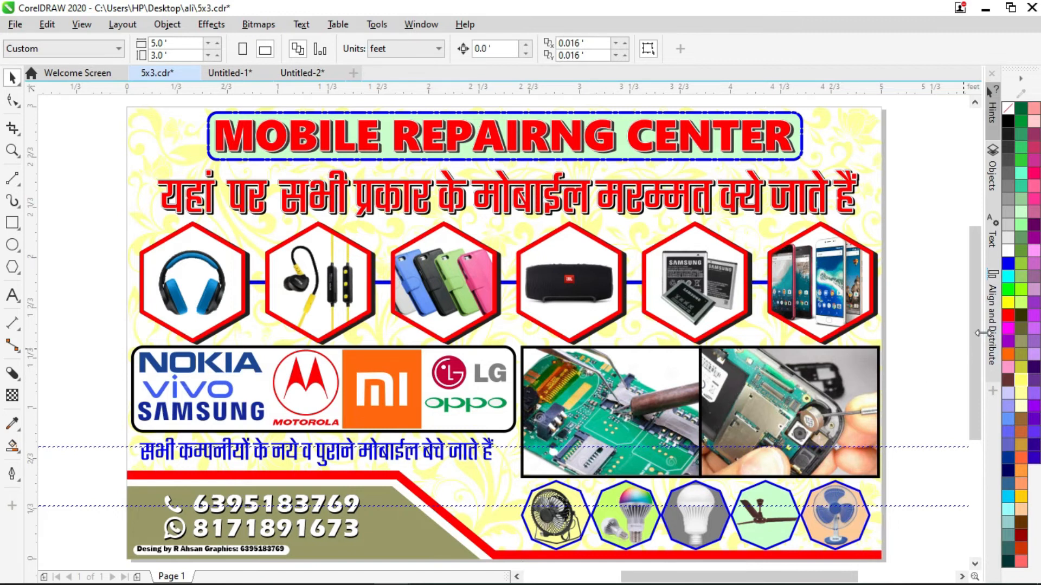
mouse_move(974, 324)
mouse_down()
mouse_move(975, 369)
mouse_move(975, 331)
mouse_up()
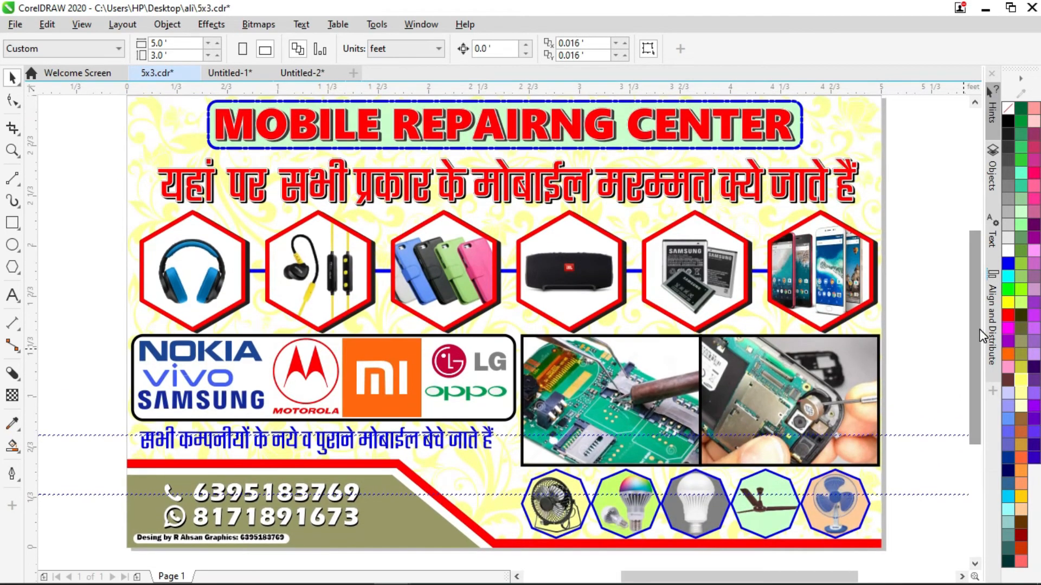
drag(973, 334, 967, 367)
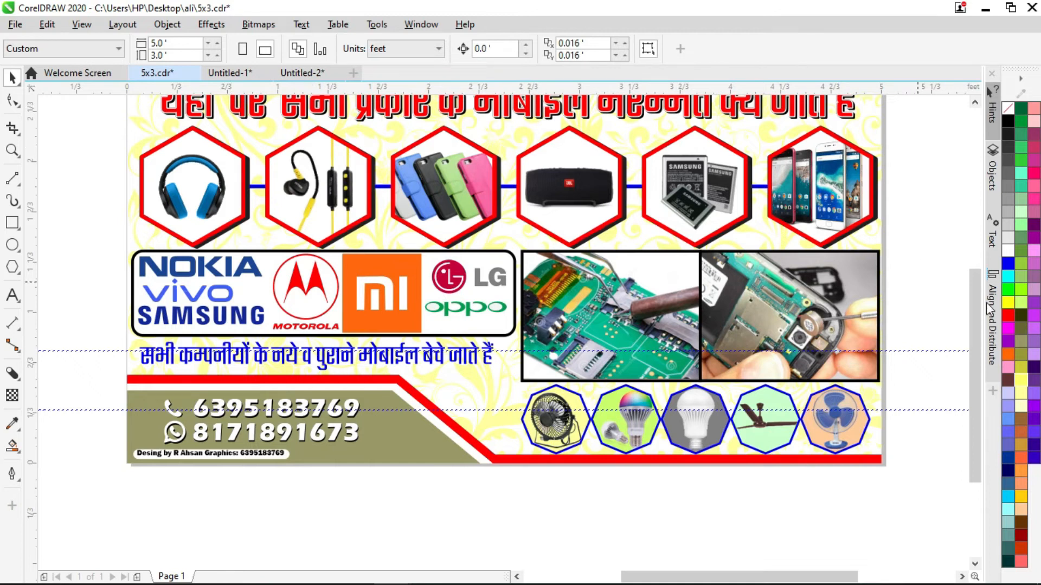
drag(972, 320, 973, 278)
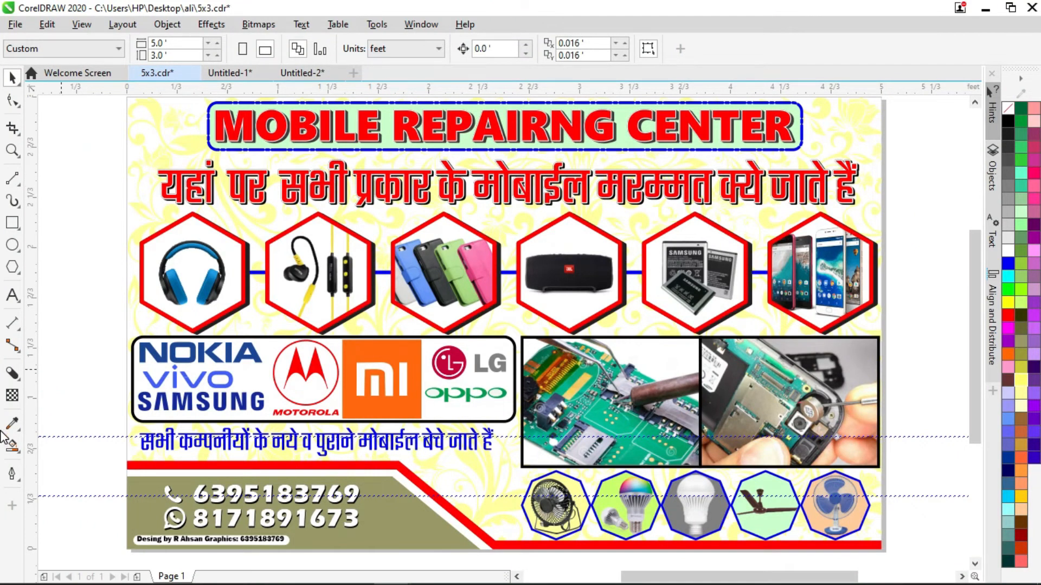
click(13, 374)
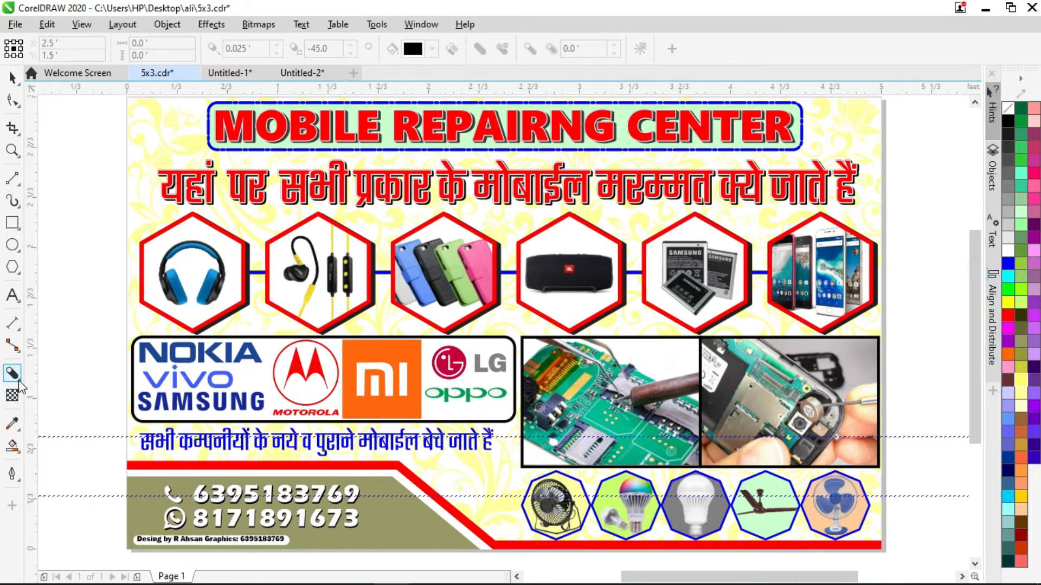
click(20, 383)
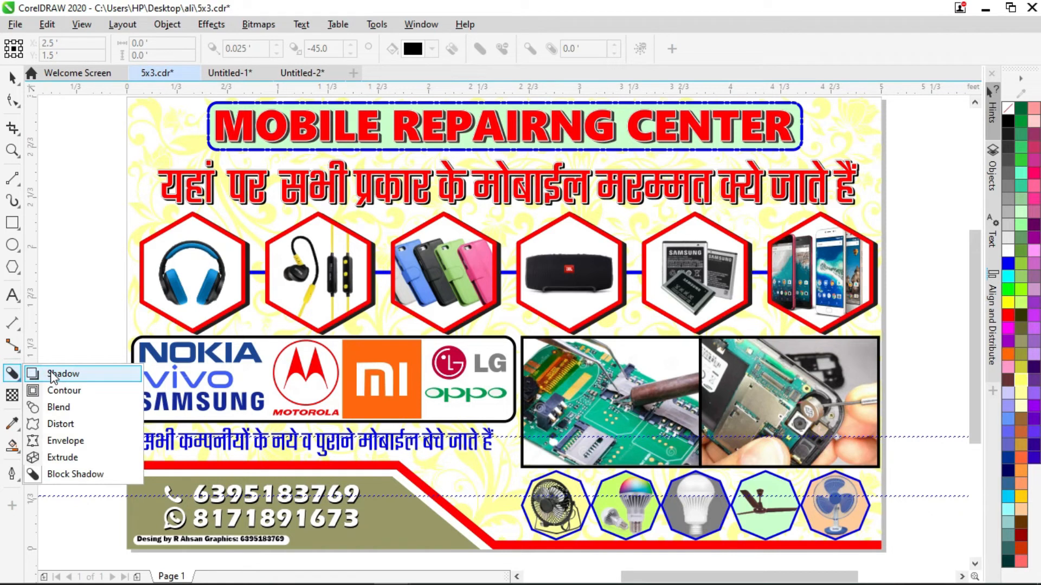
click(82, 262)
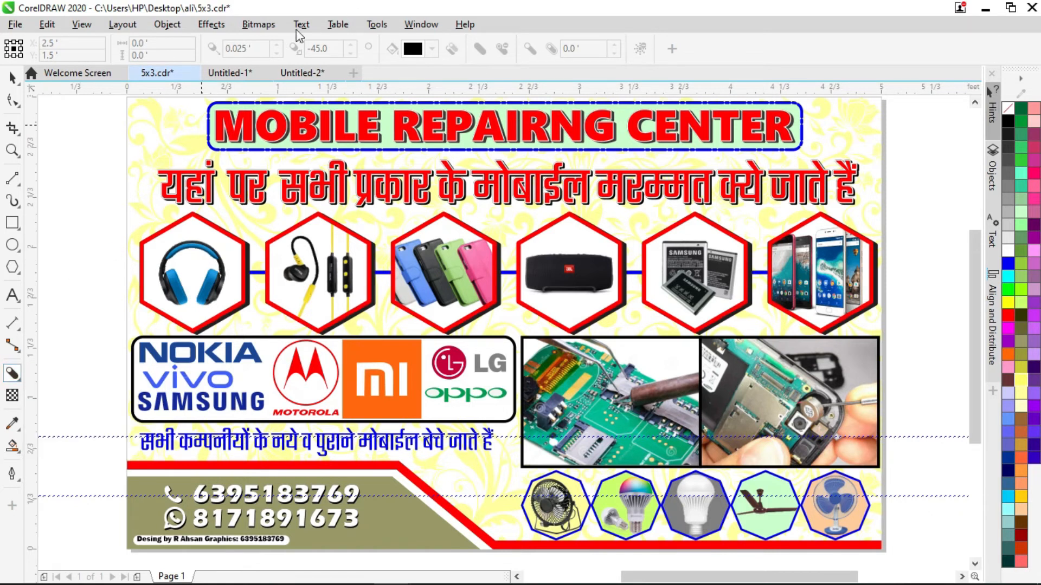
click(291, 74)
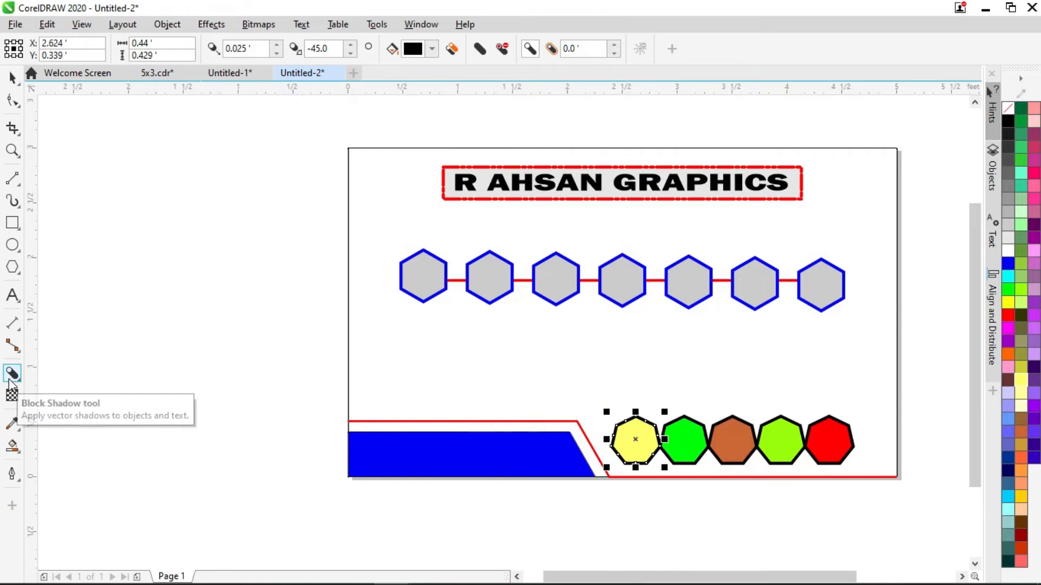
Apply a 16 pt outline to the title text and change the outline color to red #F20538
click(505, 184)
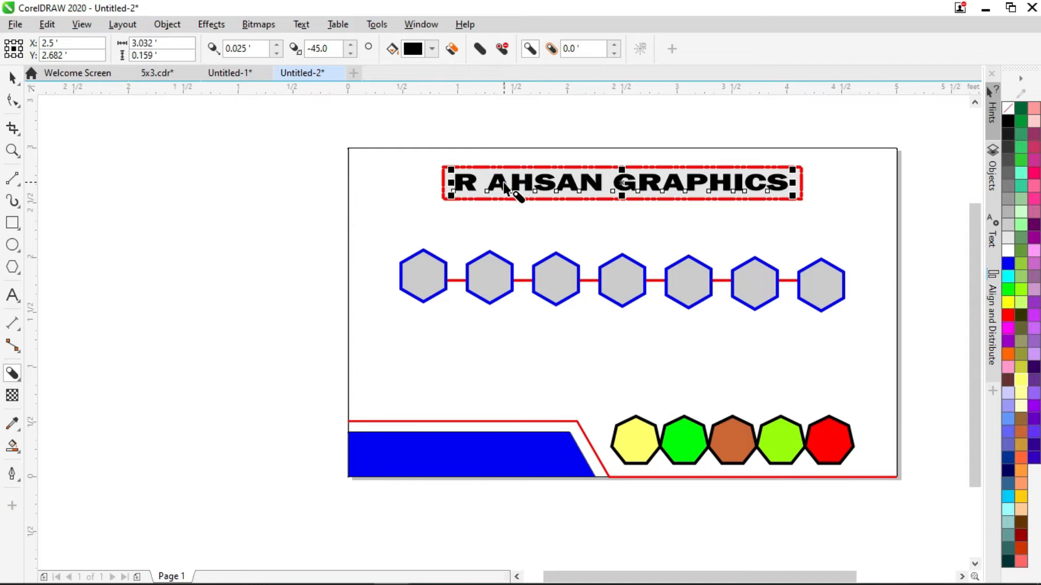
scroll(505, 185, up, 5)
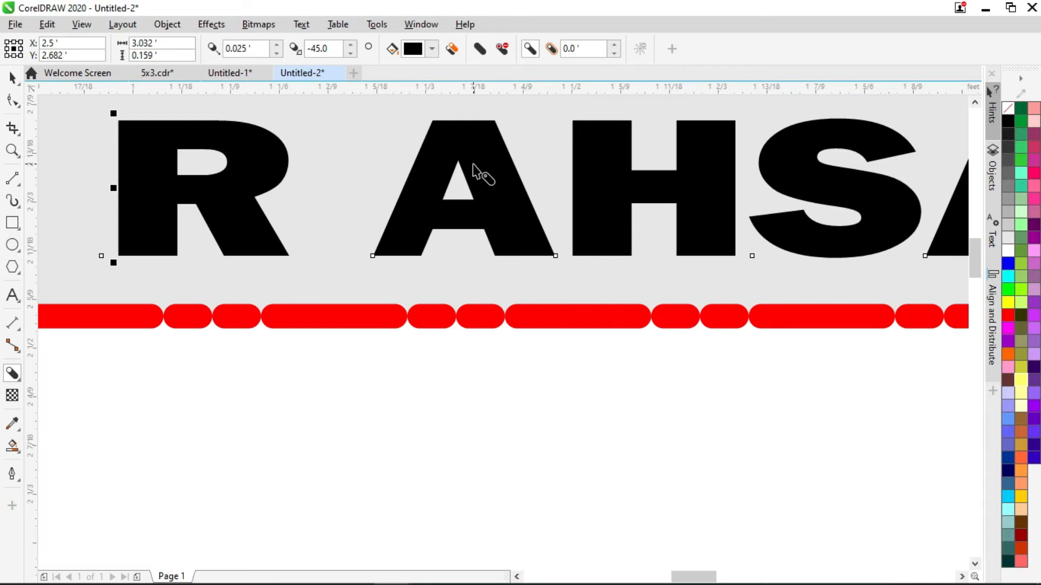
key(space)
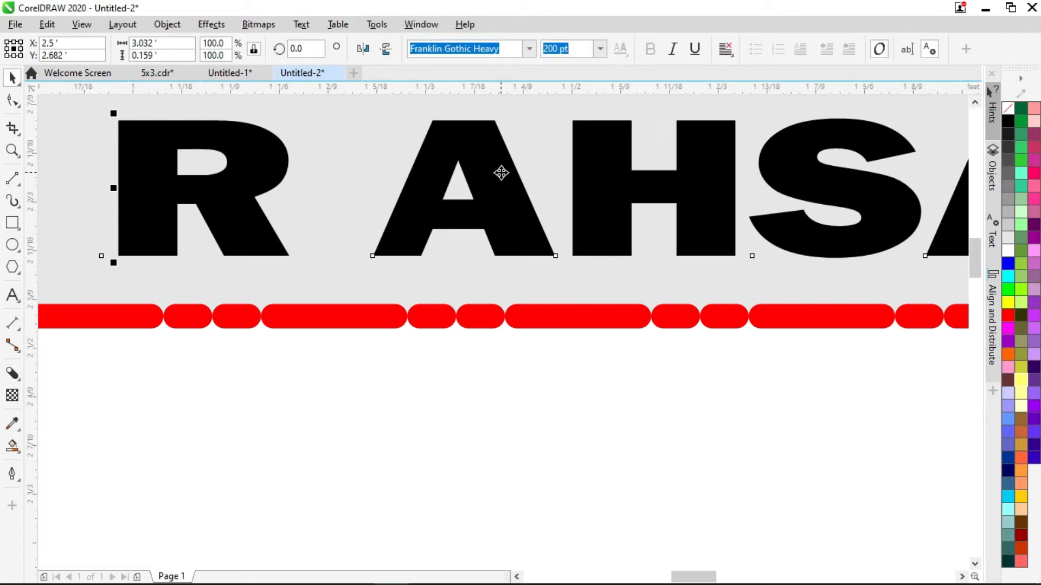
key(F12)
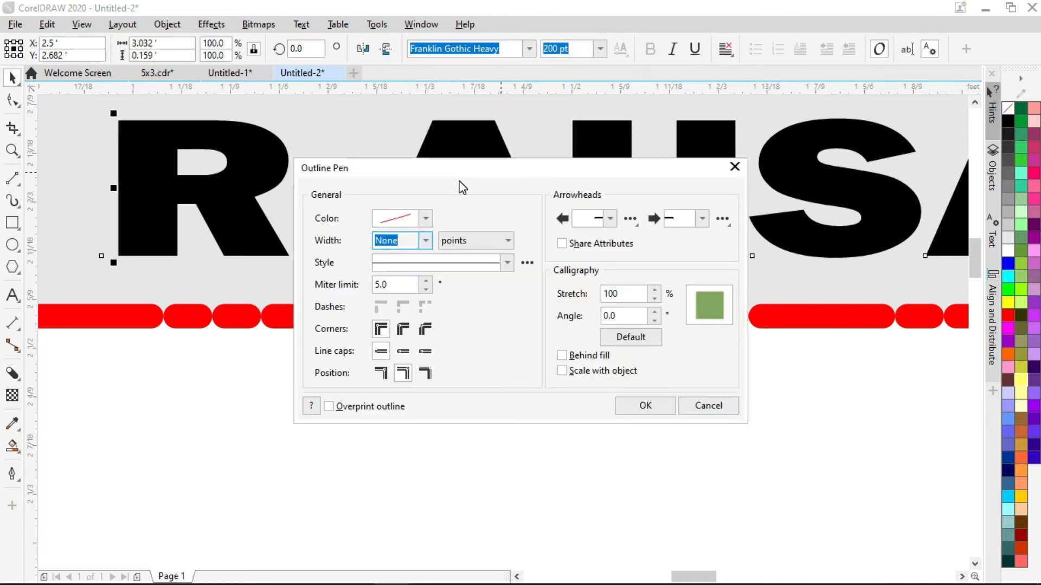
click(349, 344)
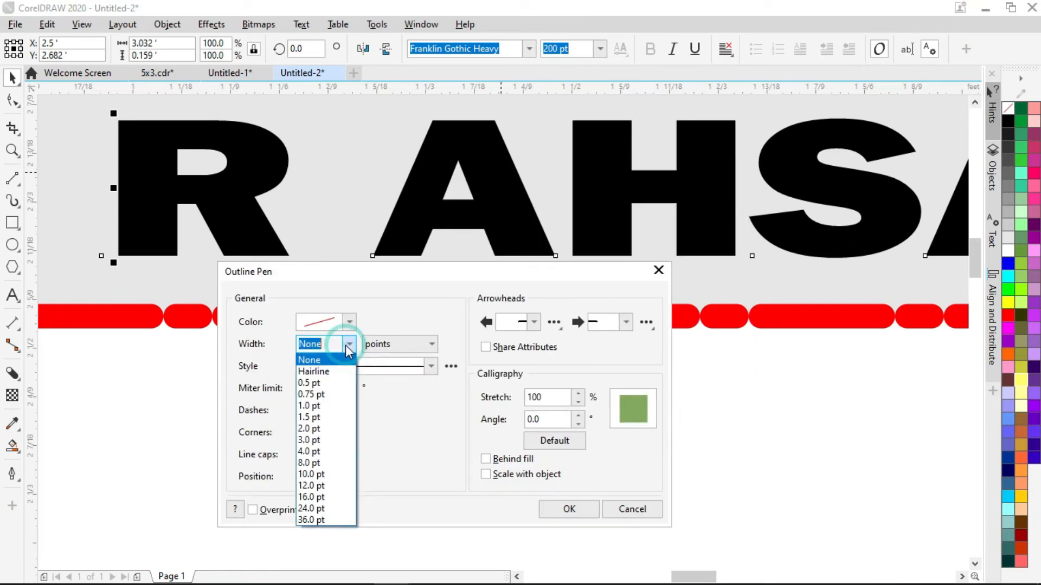
click(311, 497)
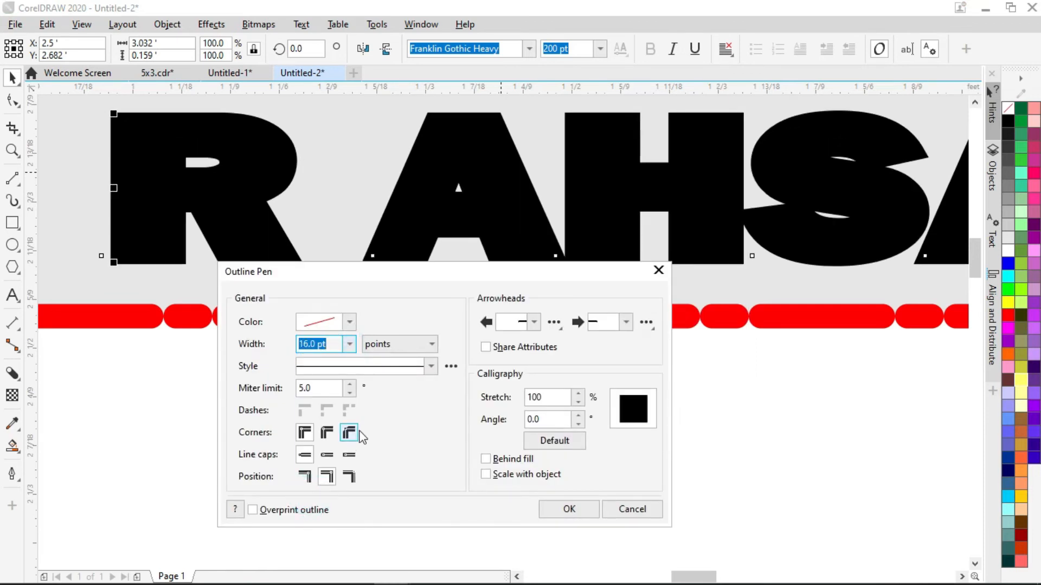
click(351, 322)
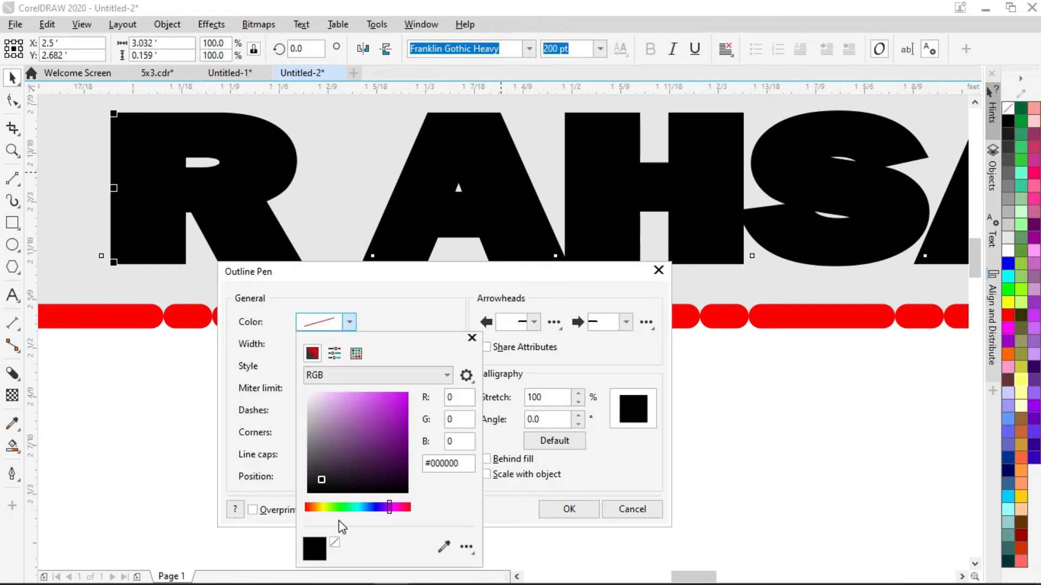
click(324, 507)
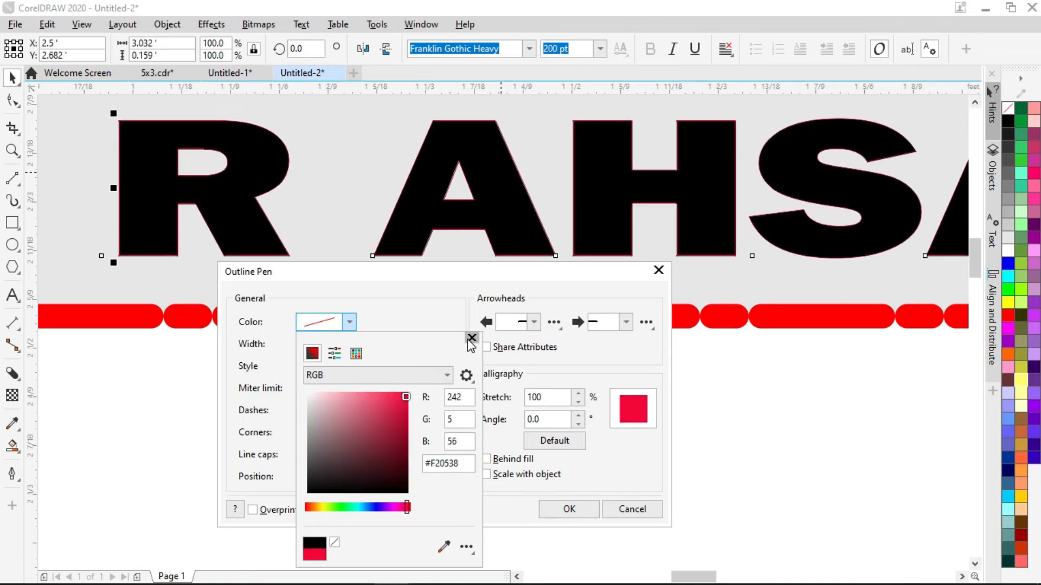
click(471, 339)
Set the title text's outline to 12 pt with round corners and round line caps, placed behind the fill
click(328, 437)
click(327, 459)
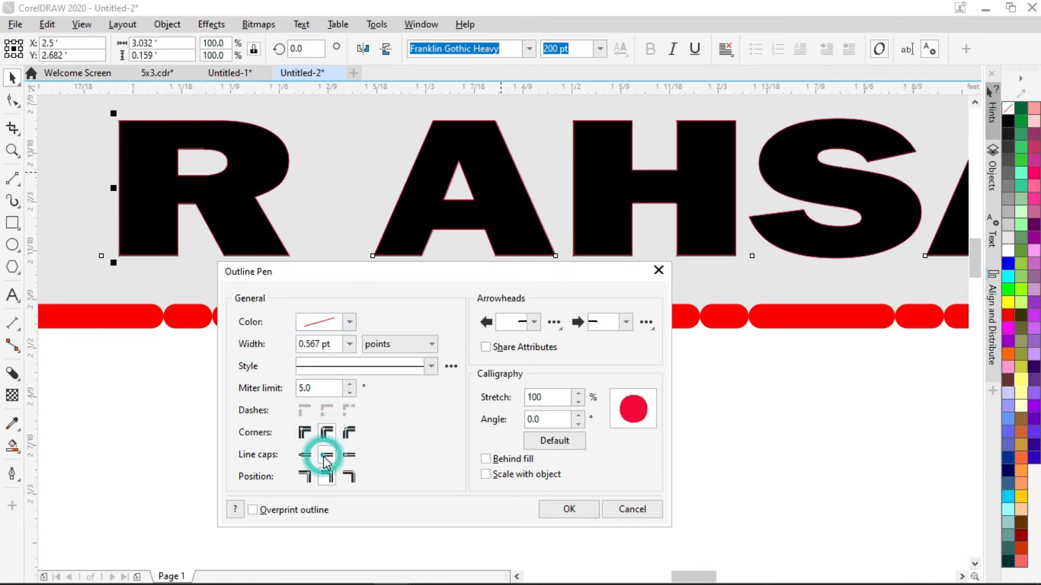
click(349, 345)
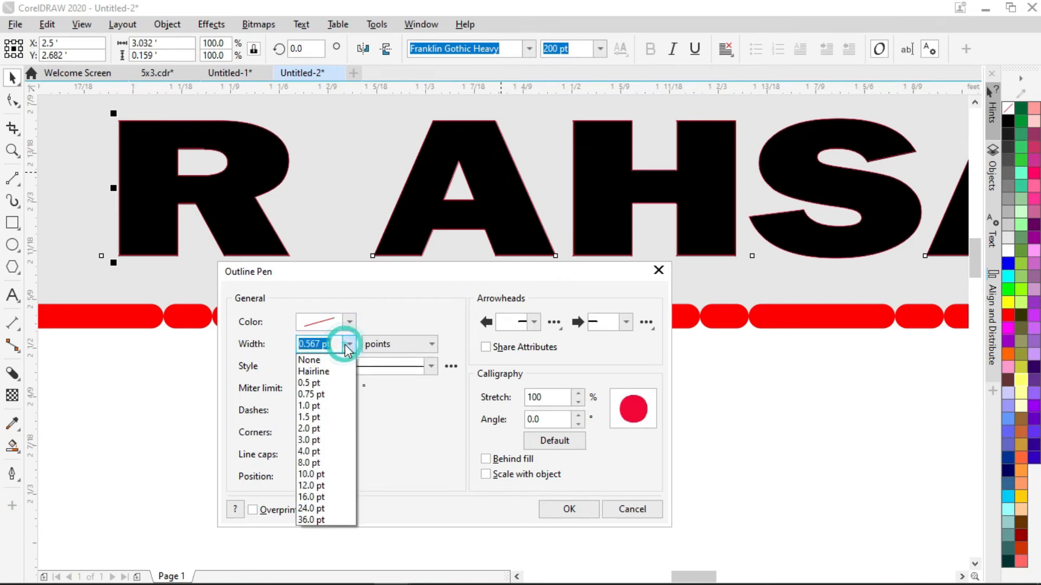
click(322, 486)
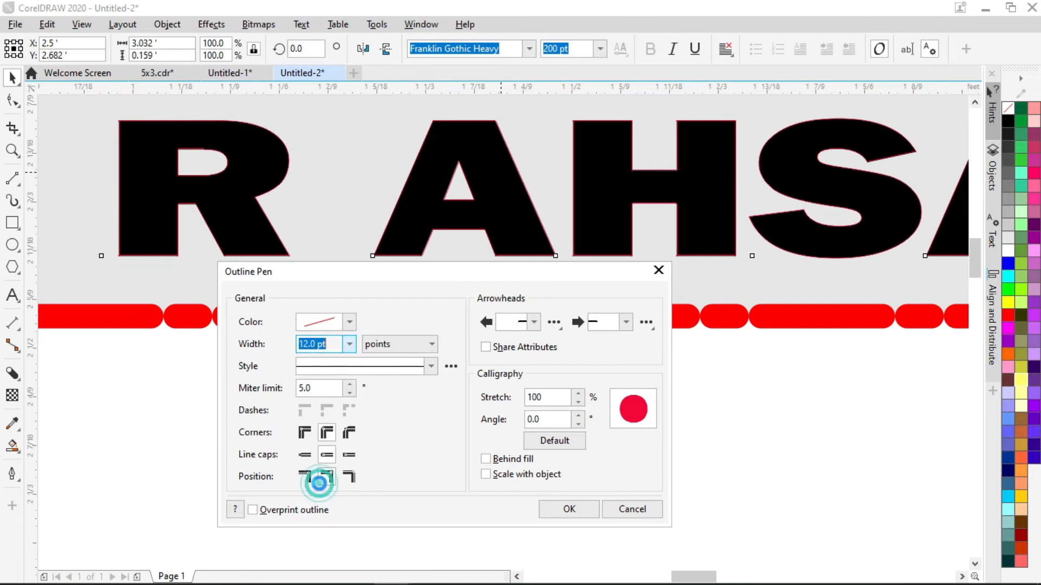
click(482, 459)
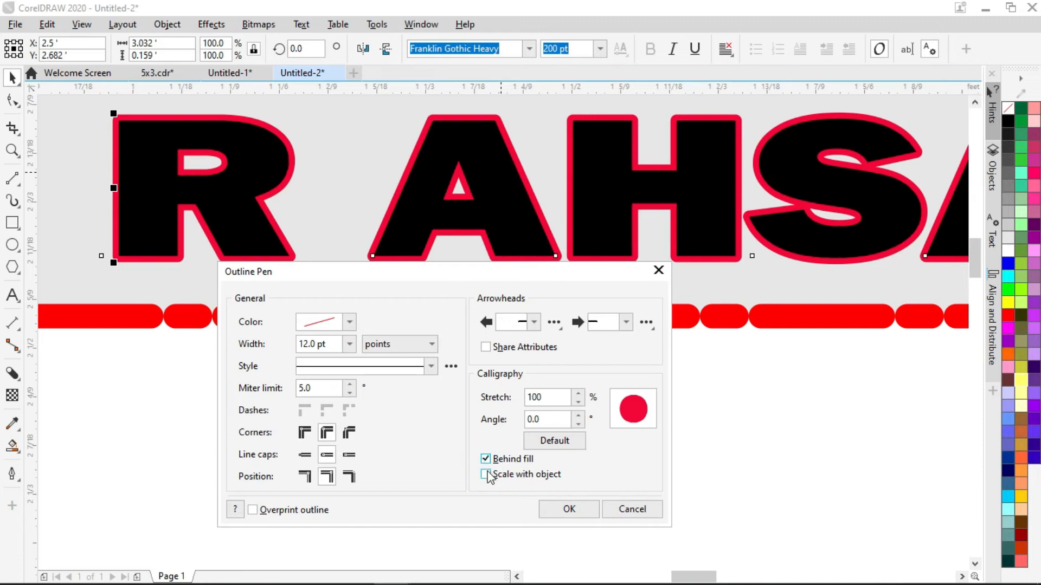
click(487, 474)
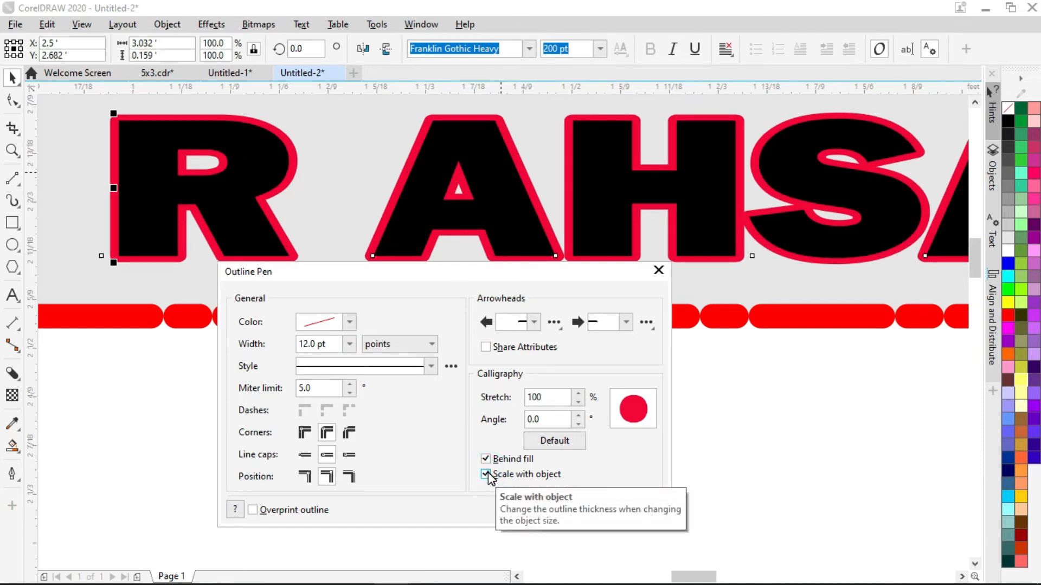
click(486, 475)
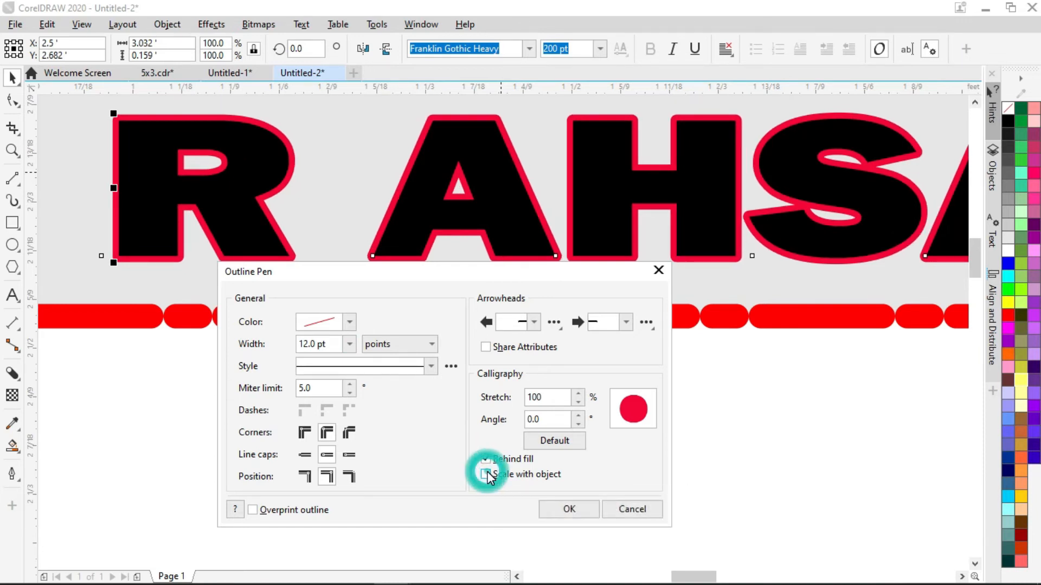
Apply a dashed line style to the title text's outline
click(430, 367)
click(416, 271)
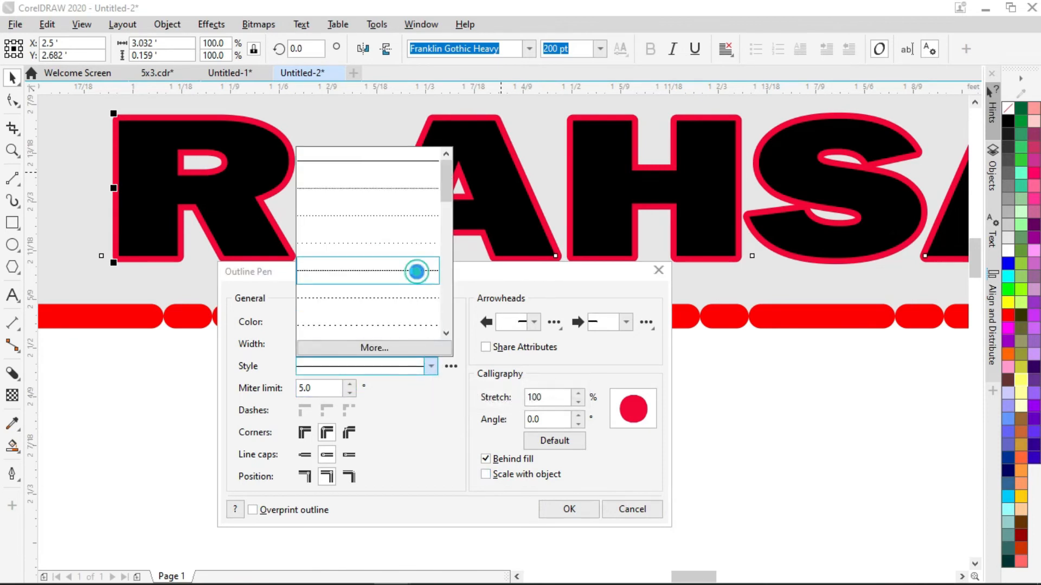
click(572, 510)
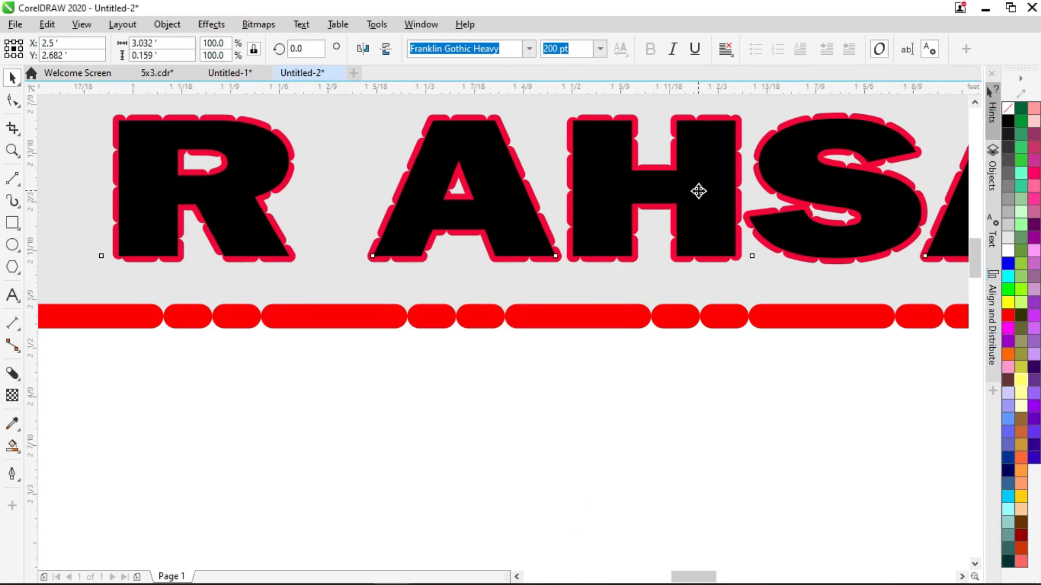
scroll(698, 191, down, 3)
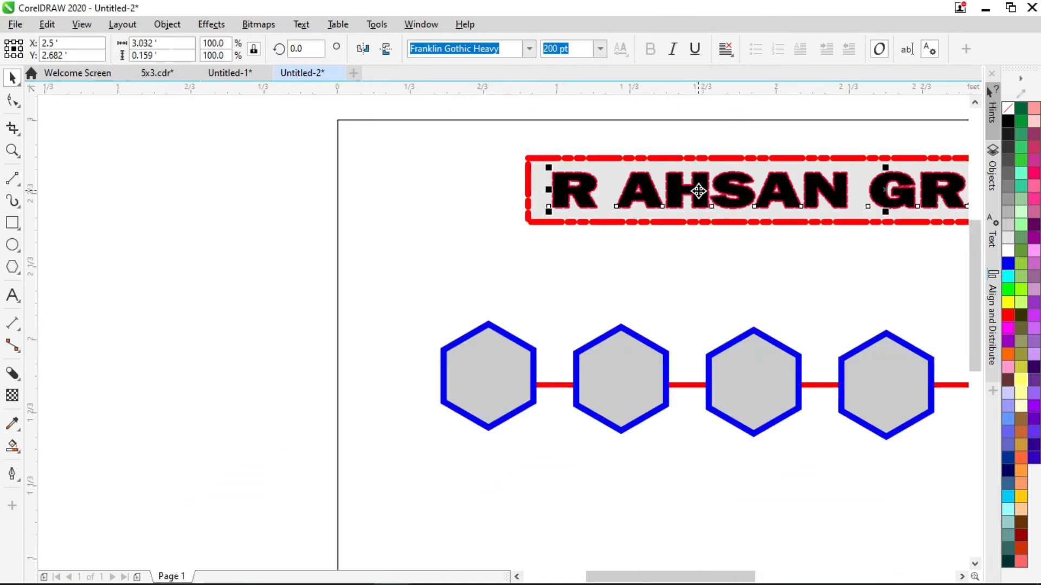
Add a Flat Top Left drop shadow to the title text and redraw it falling just below the letters at 50 opacity
click(20, 379)
click(66, 374)
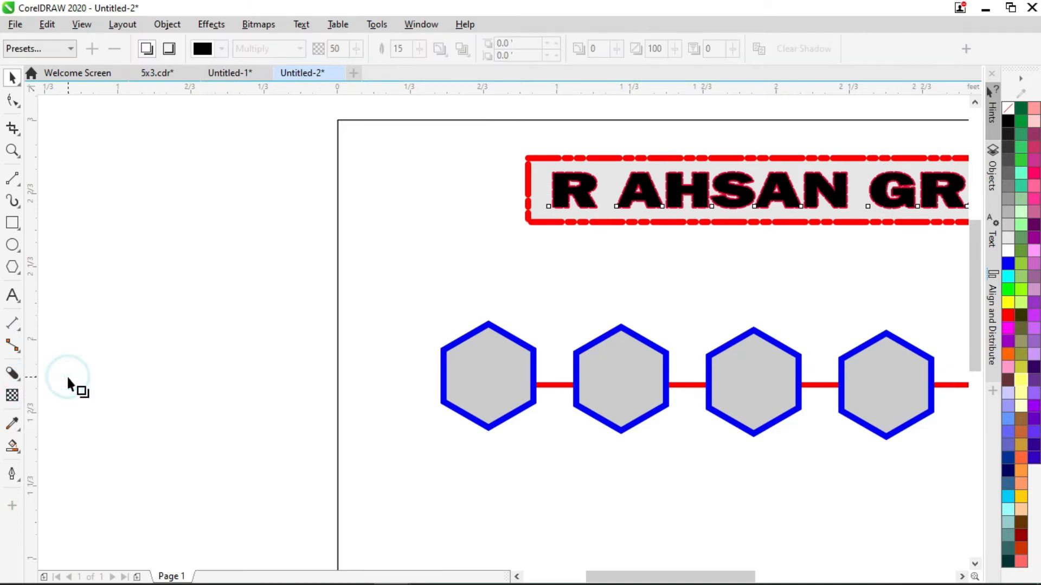
click(51, 52)
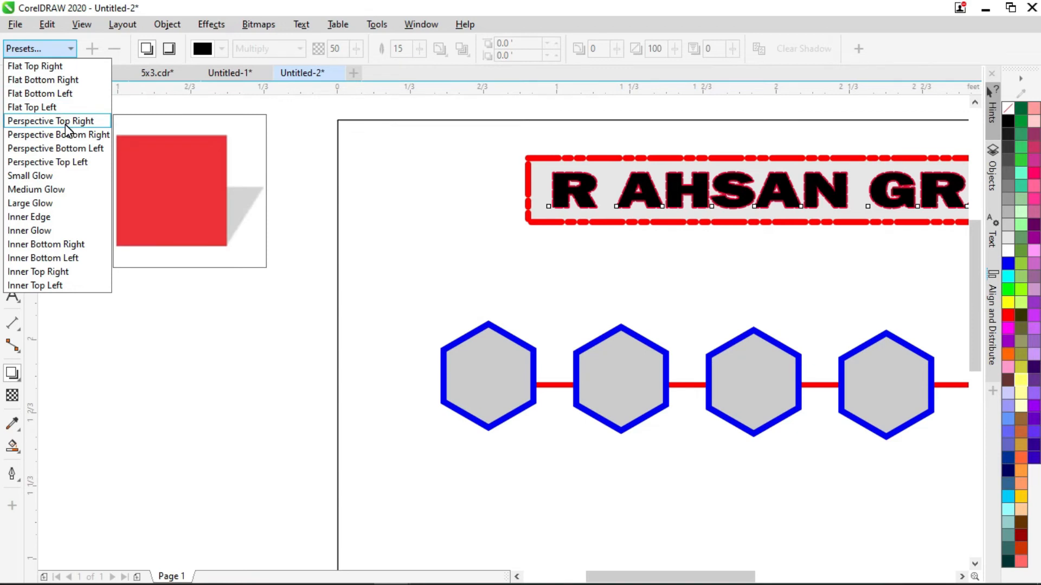
click(59, 107)
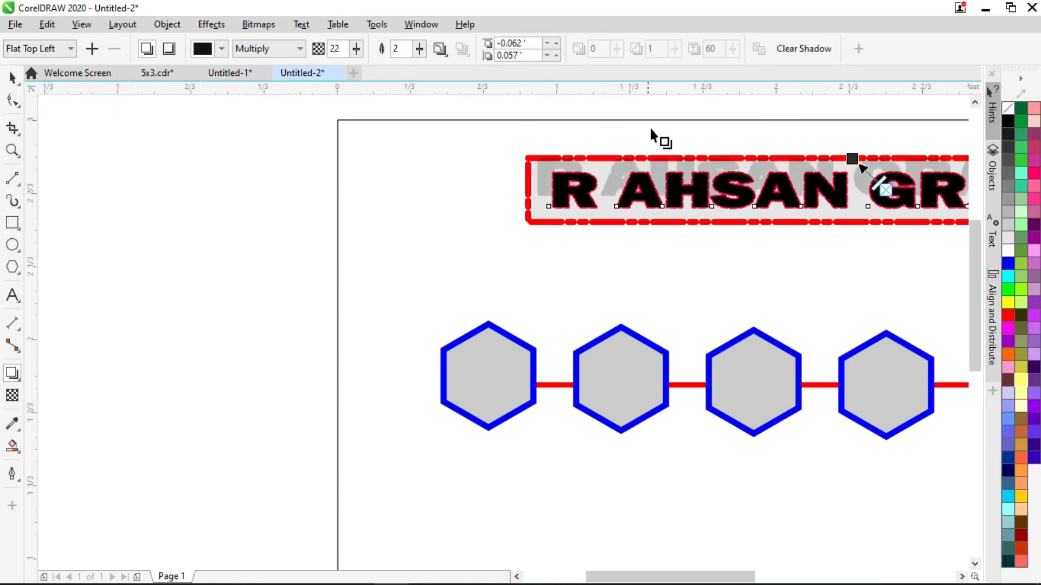
scroll(540, 165, up, 3)
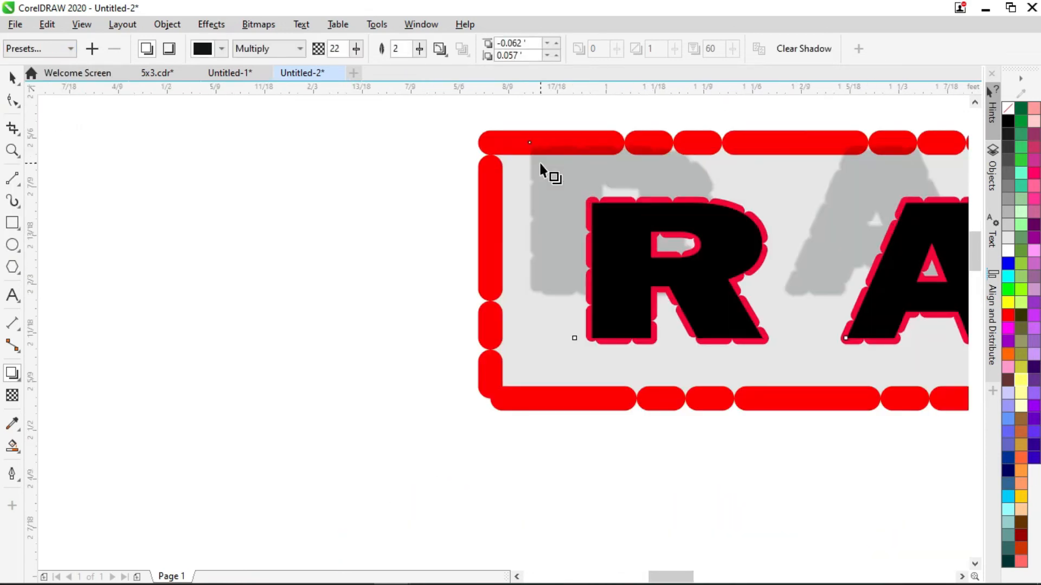
drag(547, 169, 1032, 281)
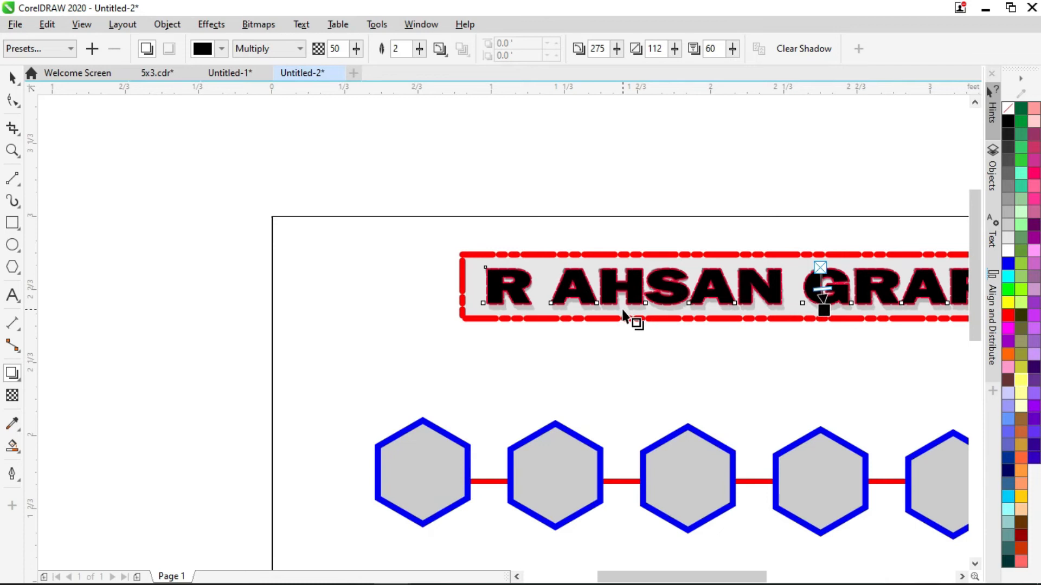
Try cyan and black as the title's shadow color and settle on red
click(222, 49)
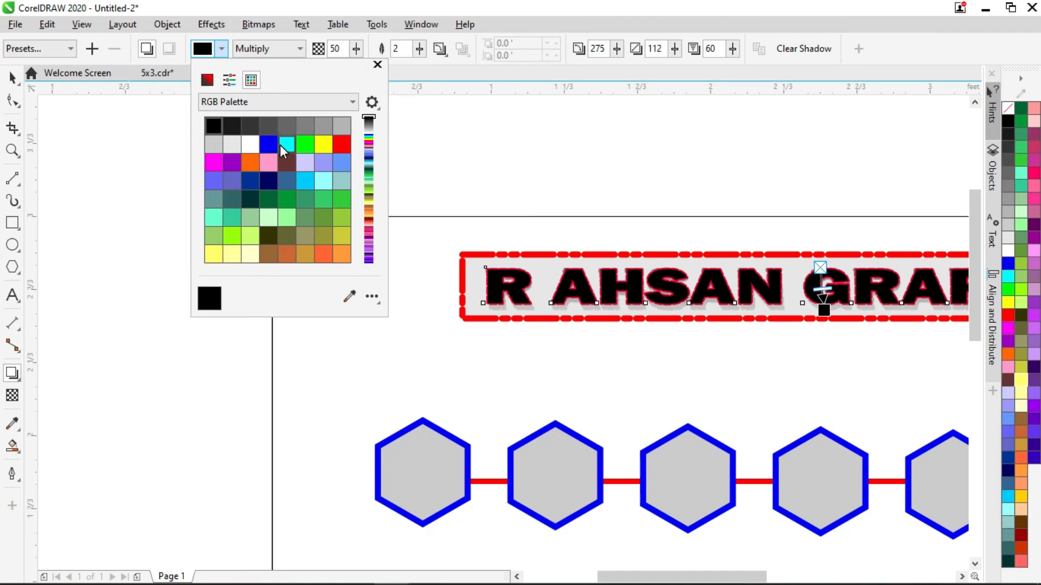
click(285, 146)
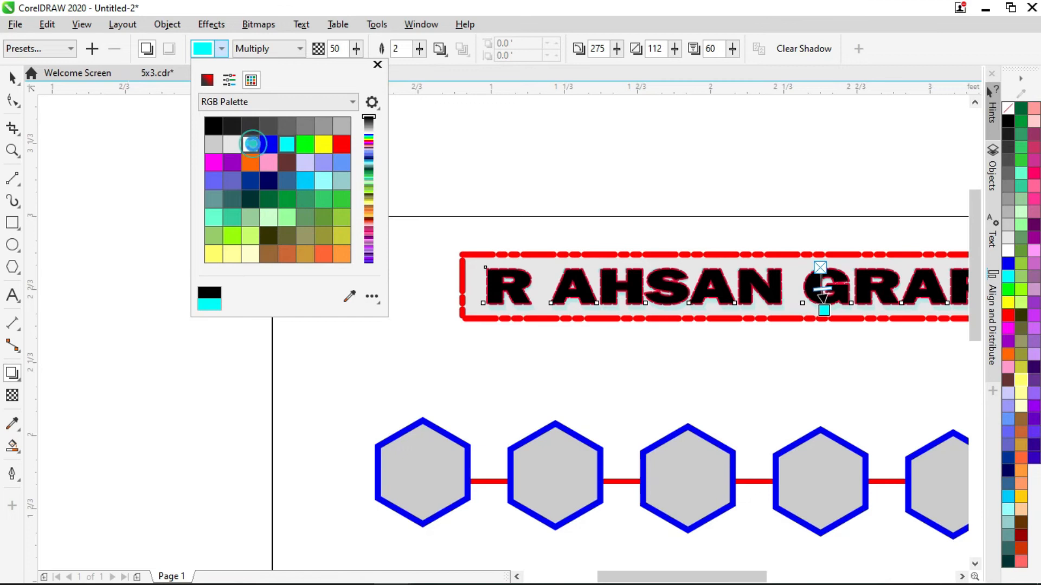
click(251, 145)
click(215, 146)
click(232, 126)
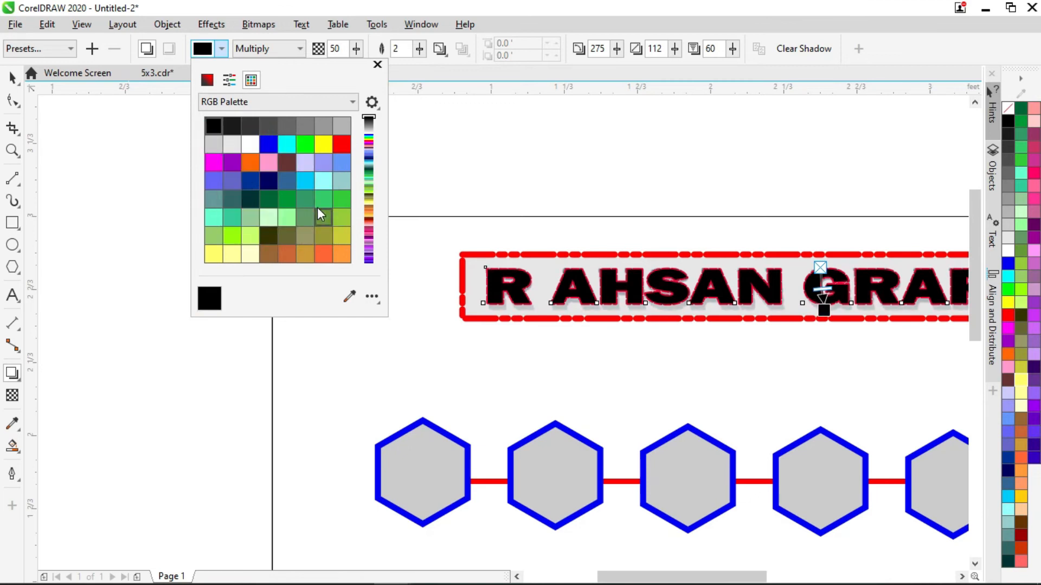
click(343, 145)
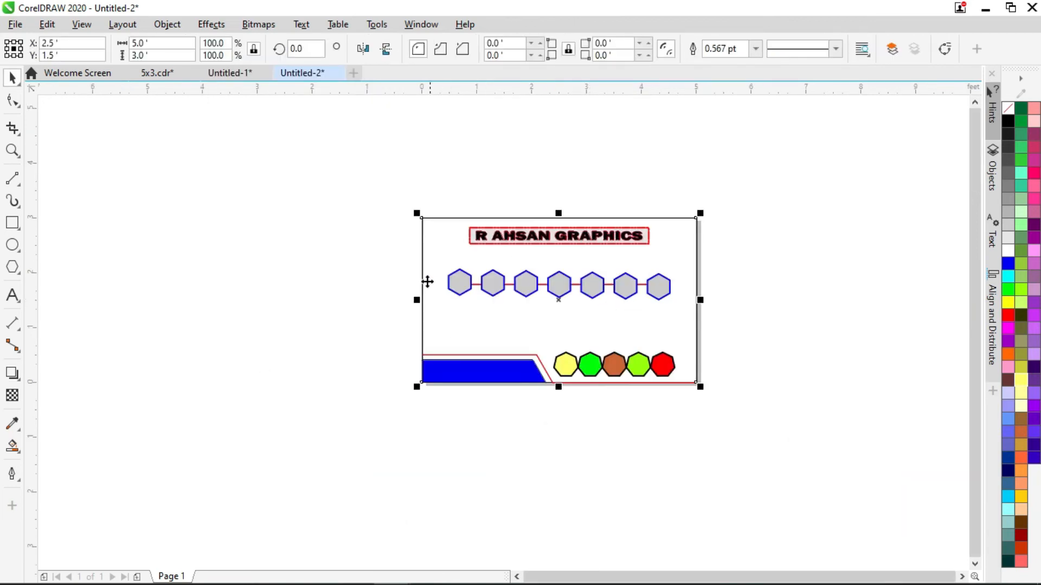
Copy the yellow floral pattern from inside the background PowerClip of 5x3.cdr and place it beside the page in Untitled-2
click(152, 73)
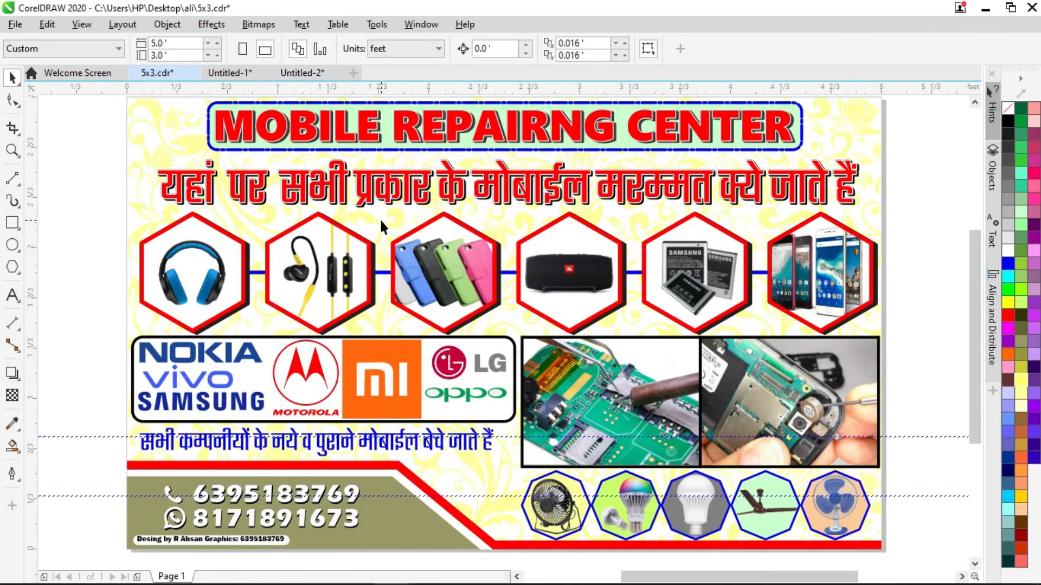
click(382, 227)
click(69, 112)
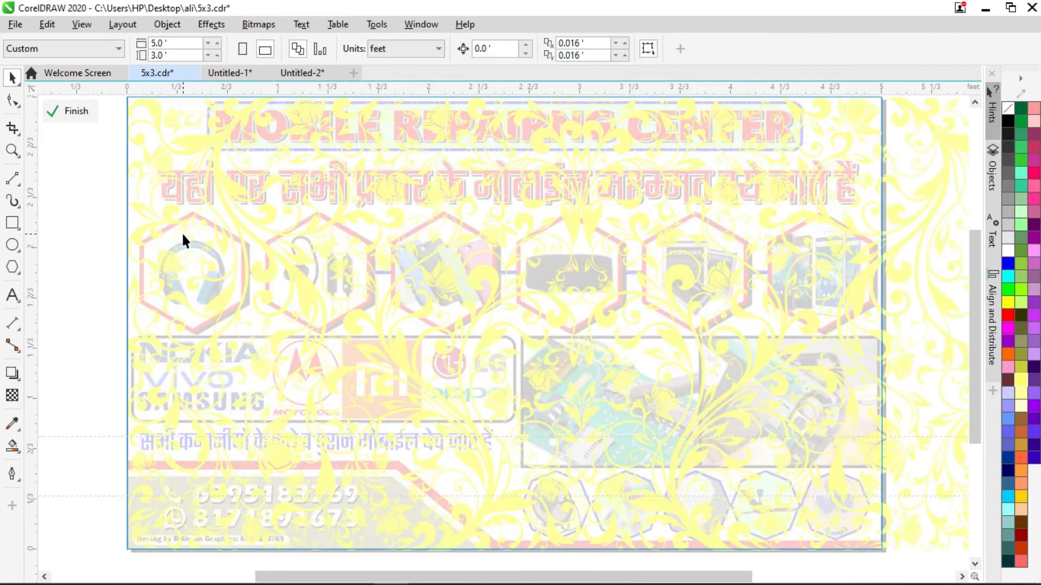
click(367, 216)
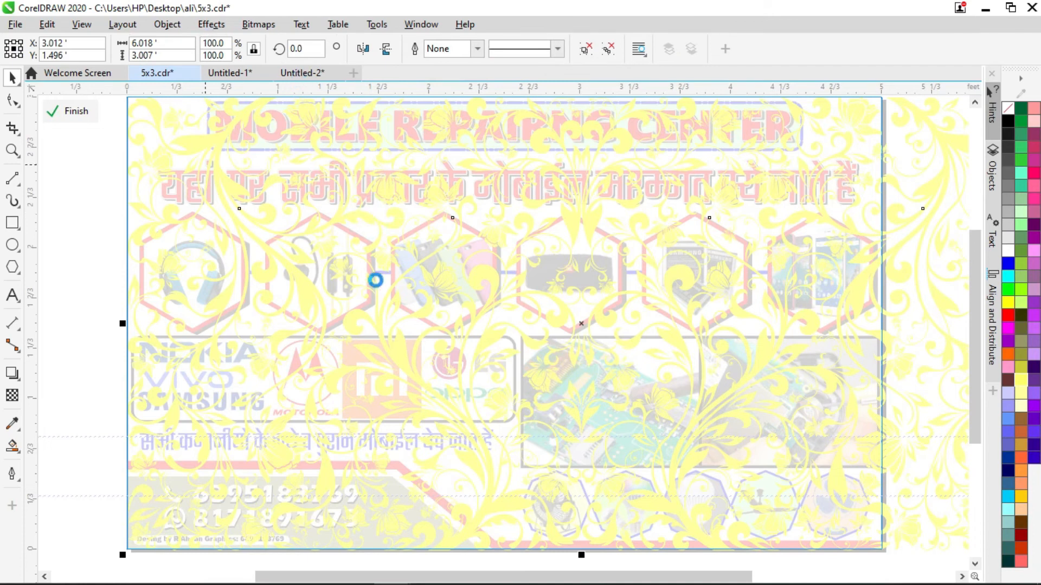
click(292, 74)
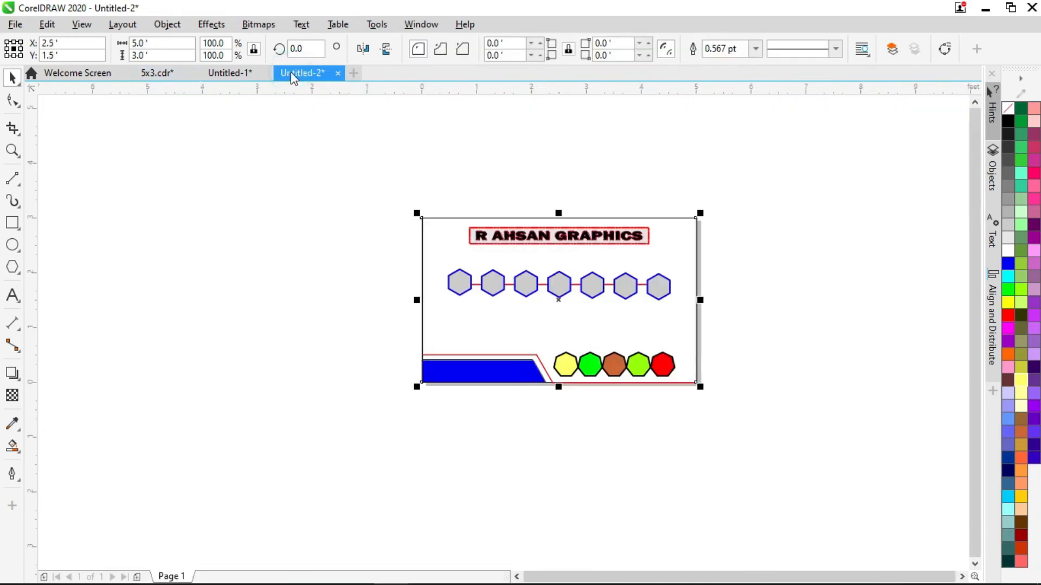
key(ctrl+v)
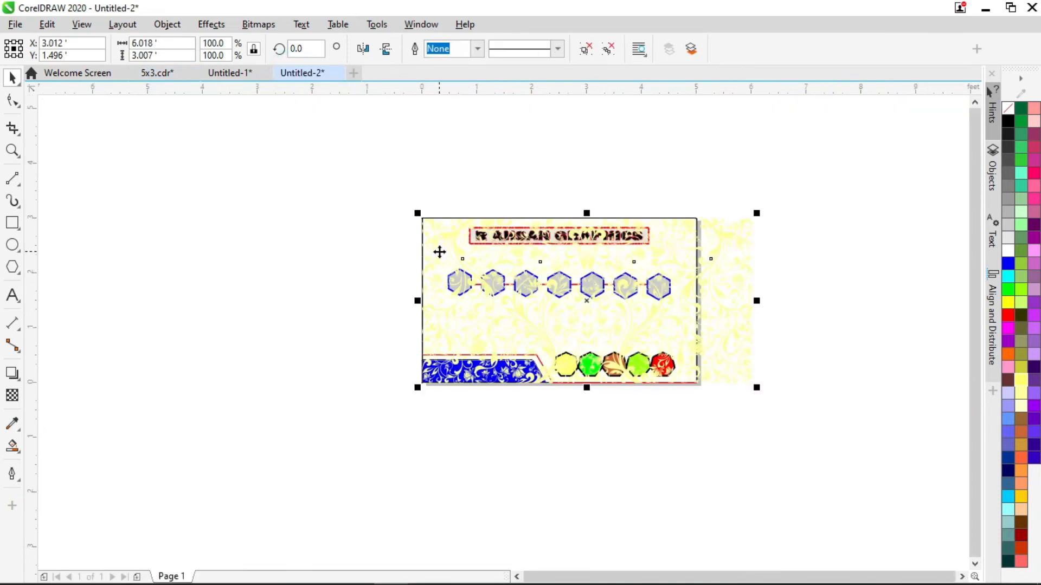
drag(590, 293, 207, 407)
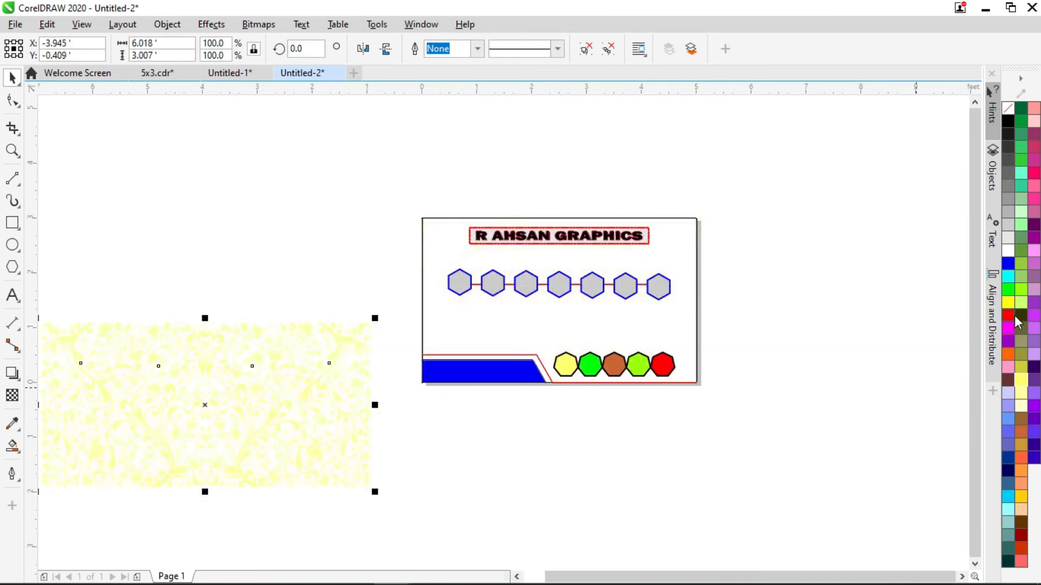
Recolor the floral pattern light lime green and PowerClip it inside the banner's background rectangle
click(1021, 302)
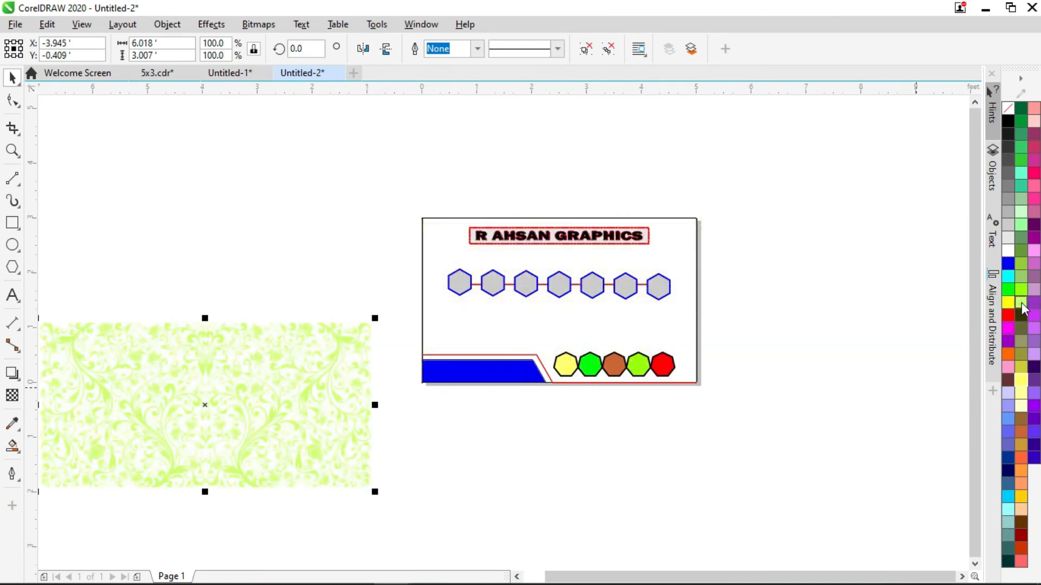
right_click(311, 362)
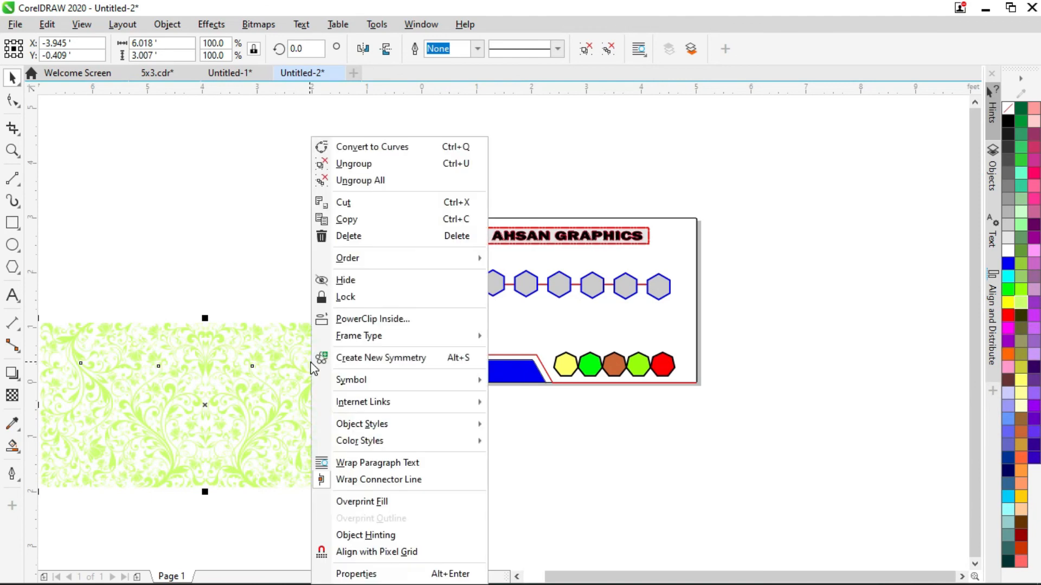
click(382, 320)
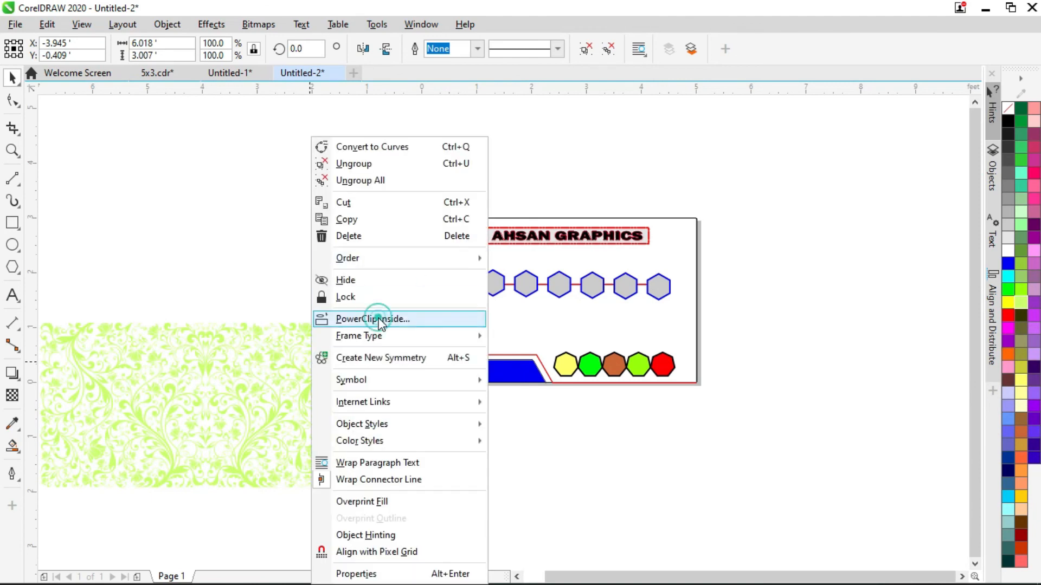
click(480, 313)
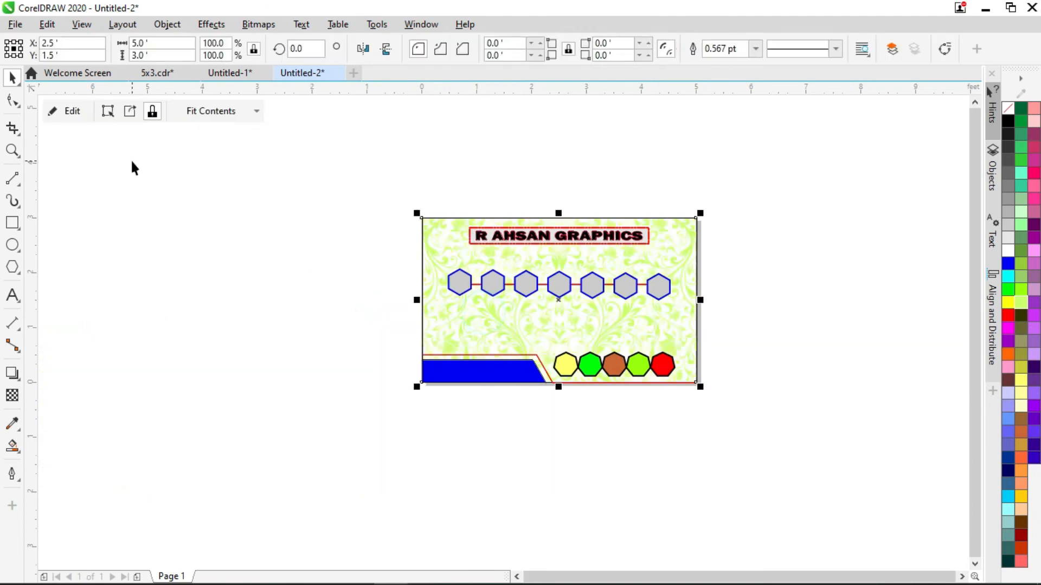
click(330, 350)
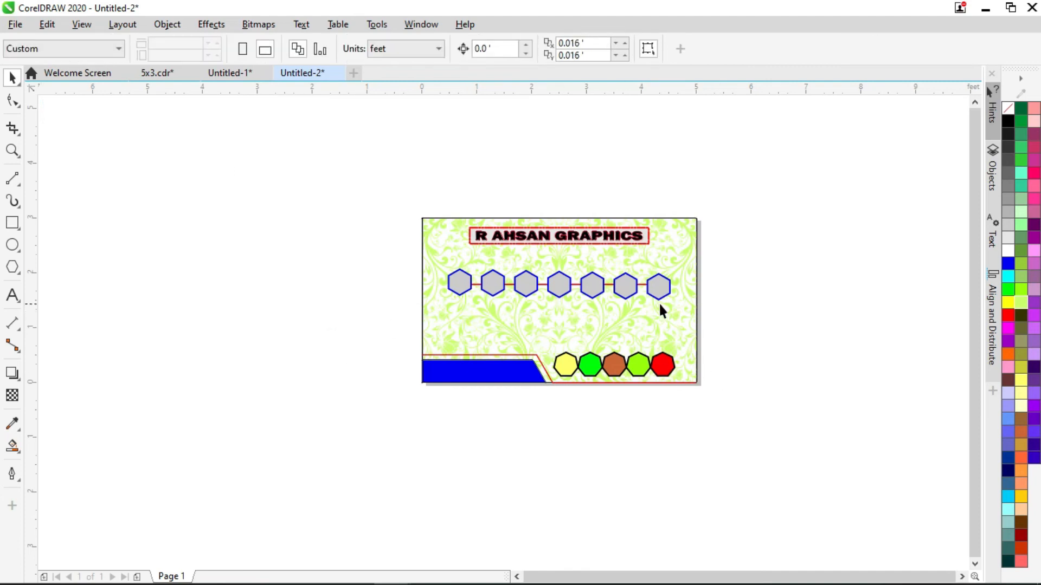
Ungroup the row of connected hexagons
click(458, 282)
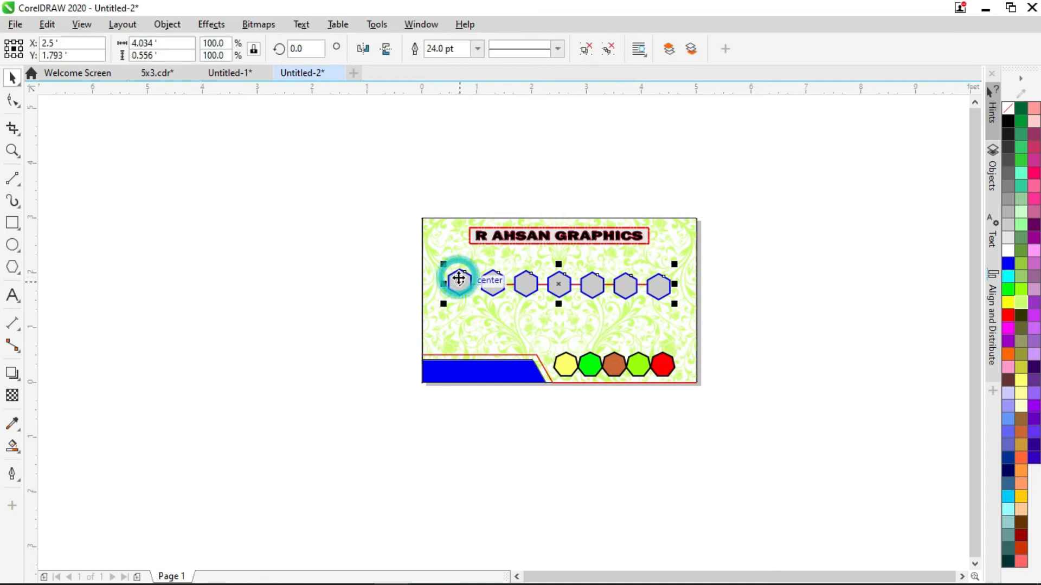
click(583, 50)
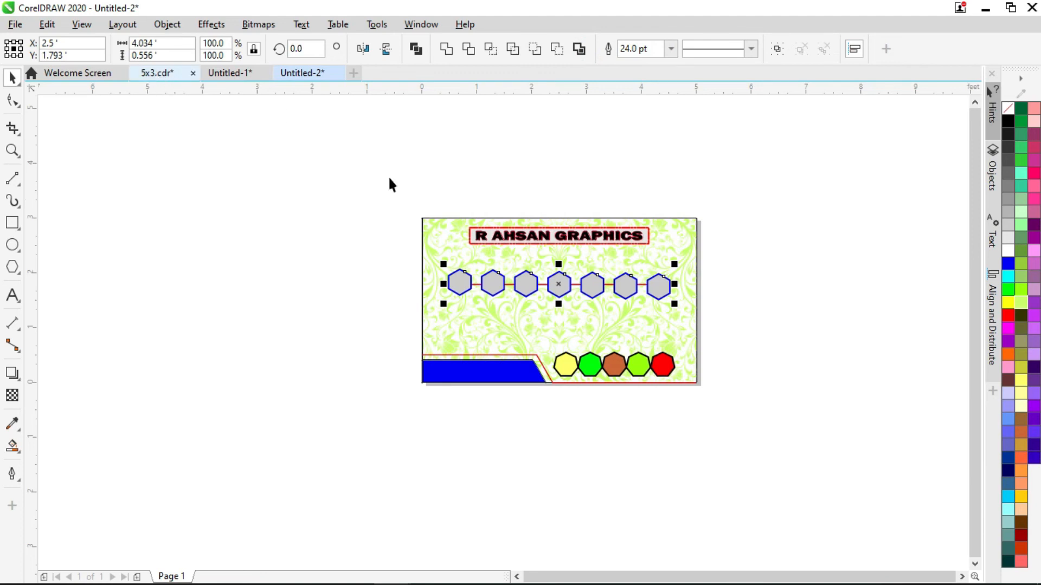
click(158, 74)
Copy the circuit board photo #1 from the ali folder in File Explorer and paste it into Untitled-2 in CorelDRAW
key(alt+Tab)
drag(223, 181, 447, 390)
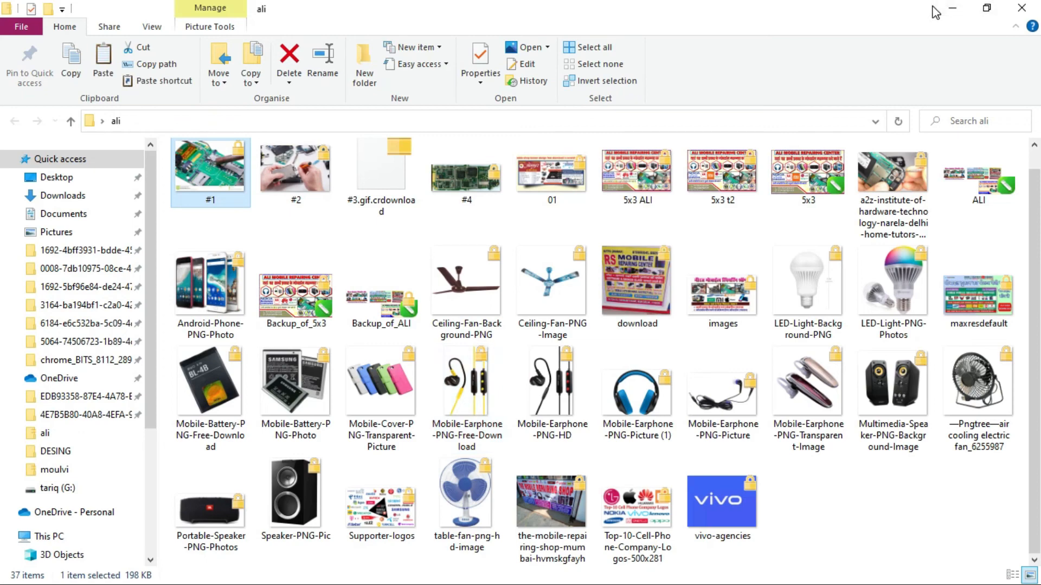
click(953, 9)
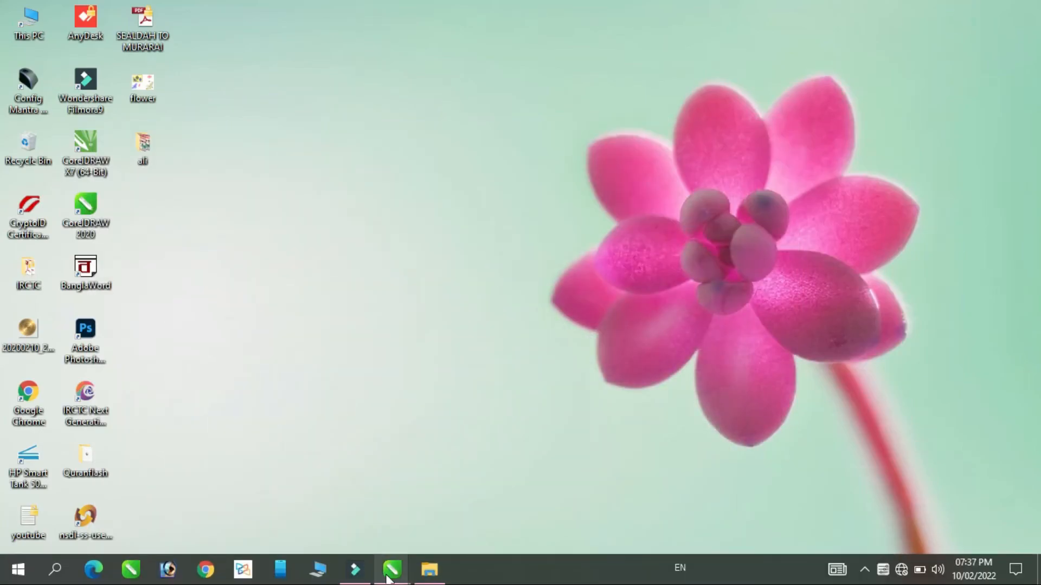
click(392, 569)
click(742, 329)
key(ctrl+v)
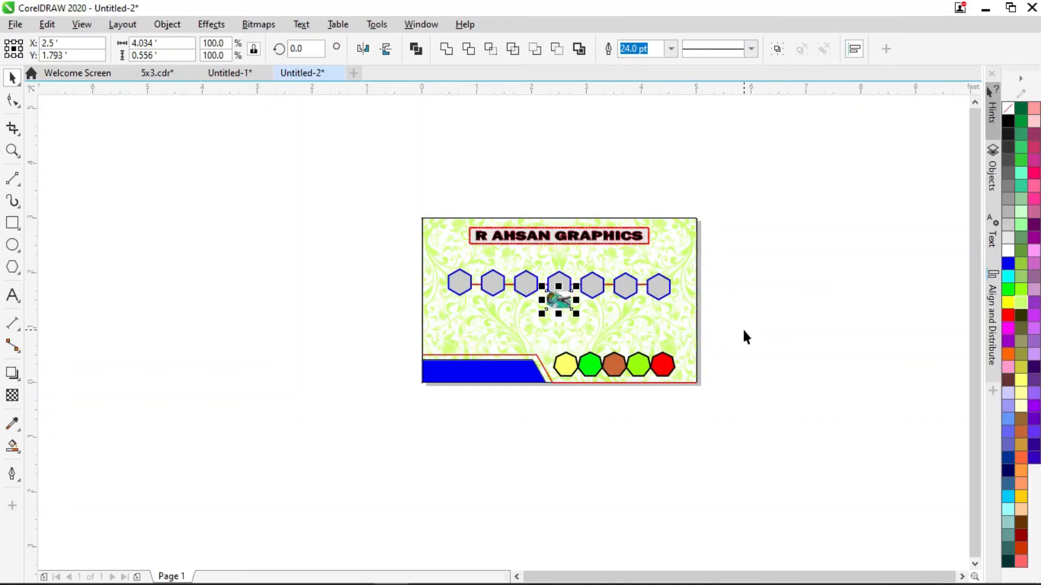
Enlarge the circuit board photo to about 2.08 ft wide and PowerClip it inside the sixth hexagon of the connected row
drag(542, 314, 434, 386)
right_click(497, 346)
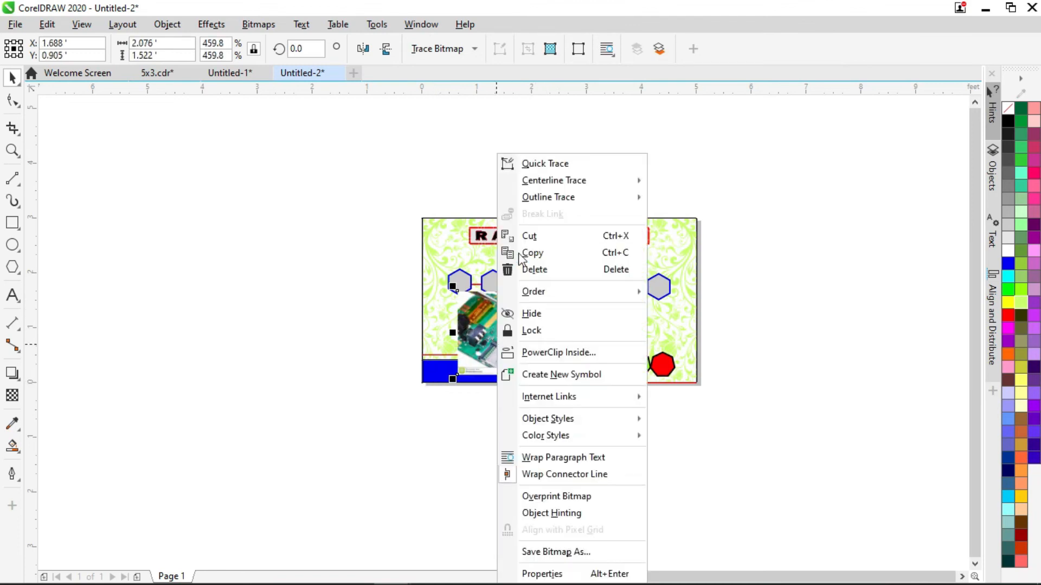
click(546, 354)
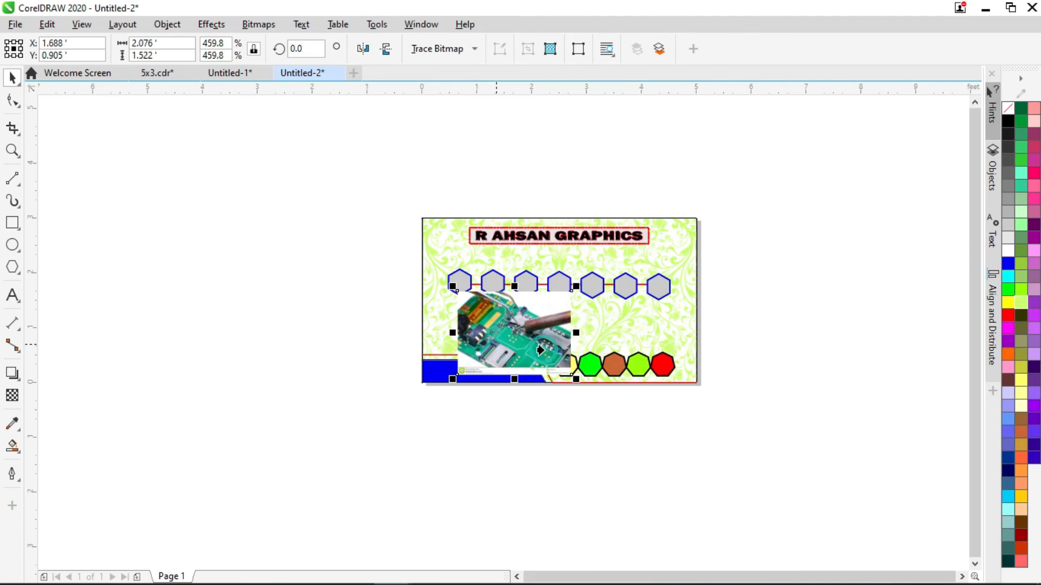
click(624, 289)
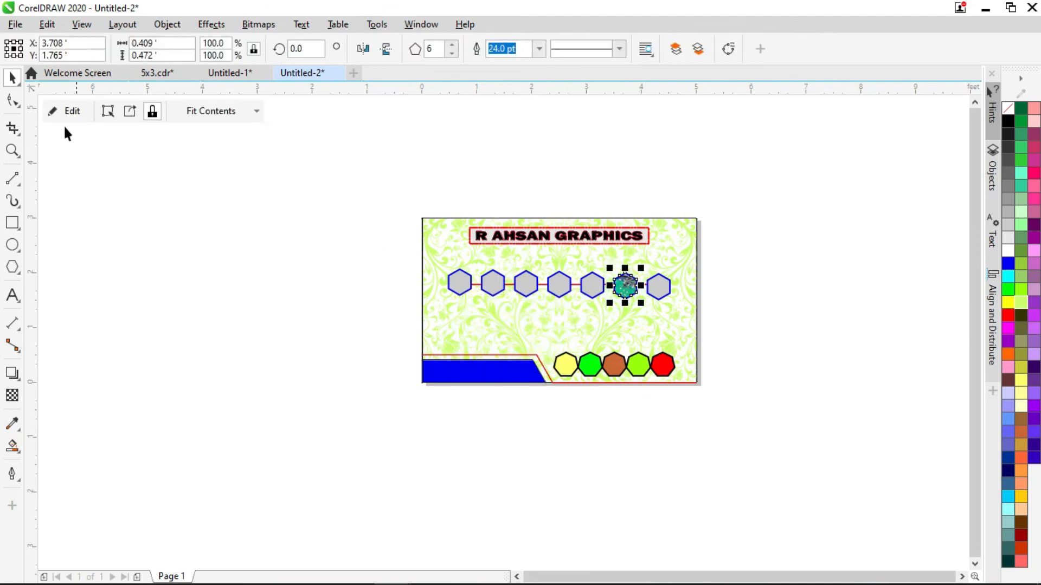
Shrink and reposition the circuit board photo inside the sixth hexagon's PowerClip so it fits the hexagon, and finish editing the contents
click(54, 112)
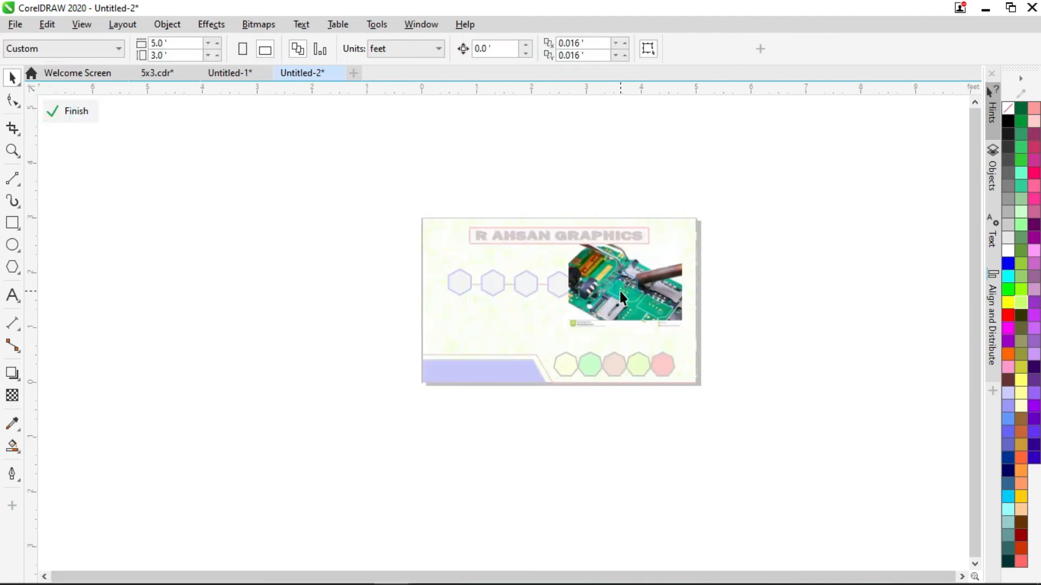
scroll(623, 276, up, 3)
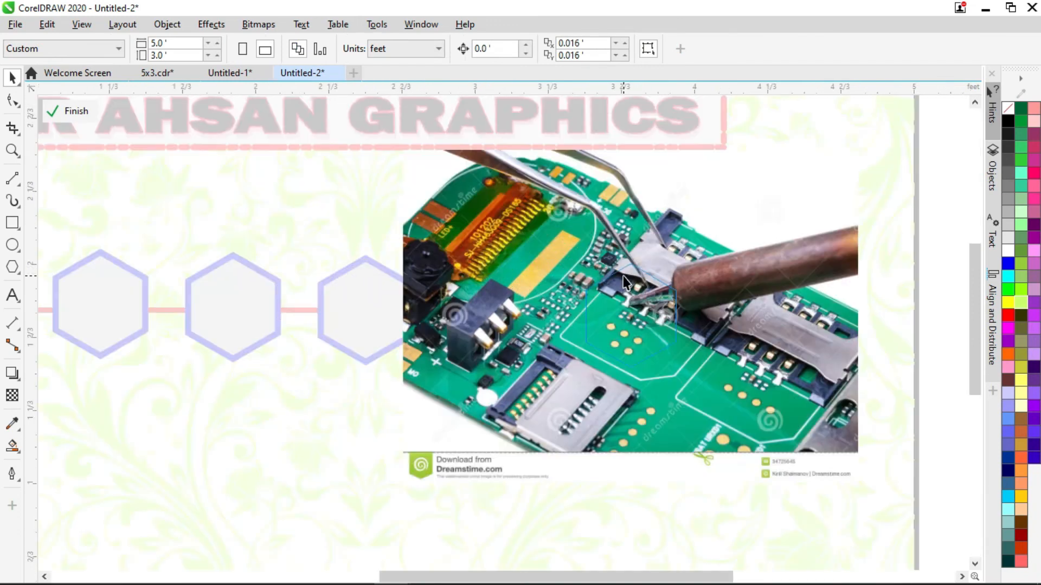
click(718, 274)
drag(864, 145, 732, 263)
drag(509, 358, 609, 312)
drag(804, 215, 702, 287)
click(705, 302)
click(53, 111)
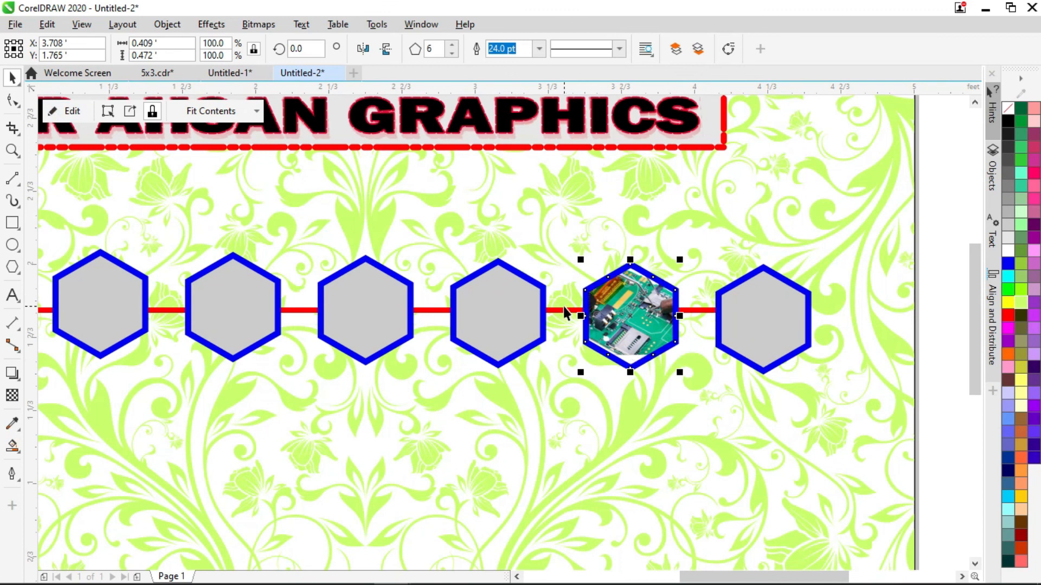
Finish editing the background PowerClip in 5x3.cdr to view the reference banner, and return to Untitled-2 with nothing selected
scroll(564, 306, down, 4)
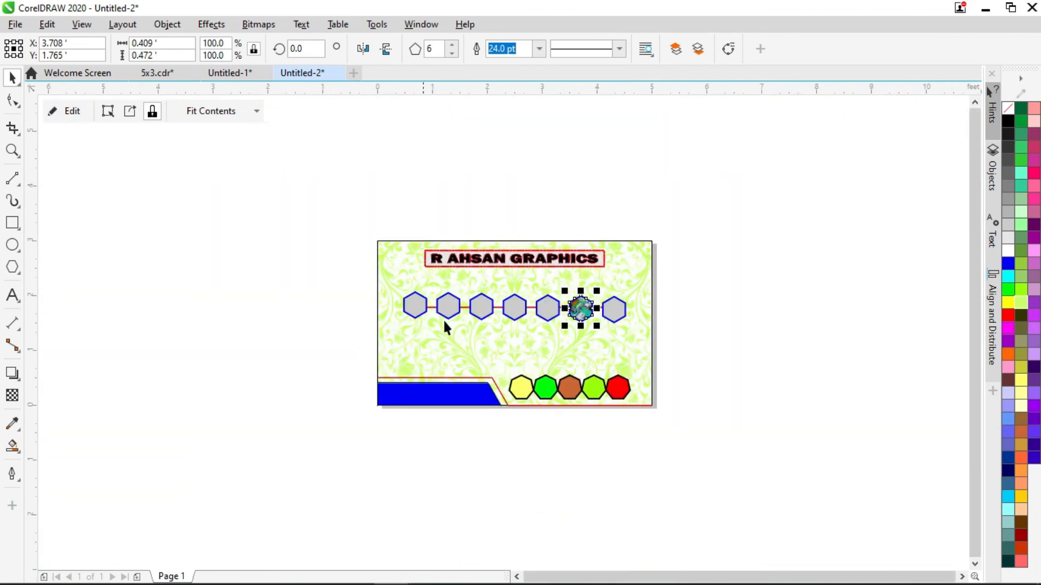
click(154, 76)
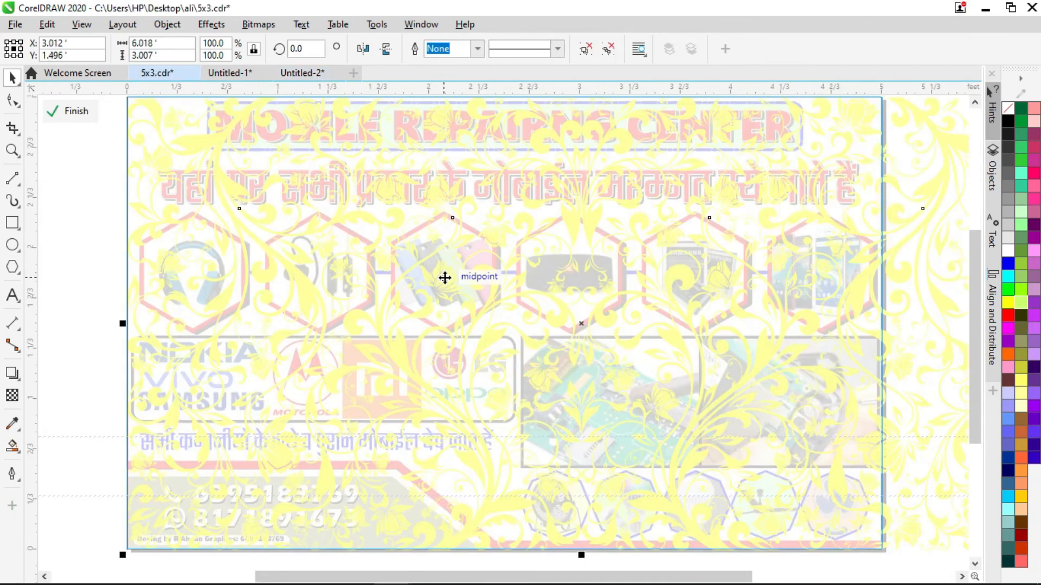
click(56, 110)
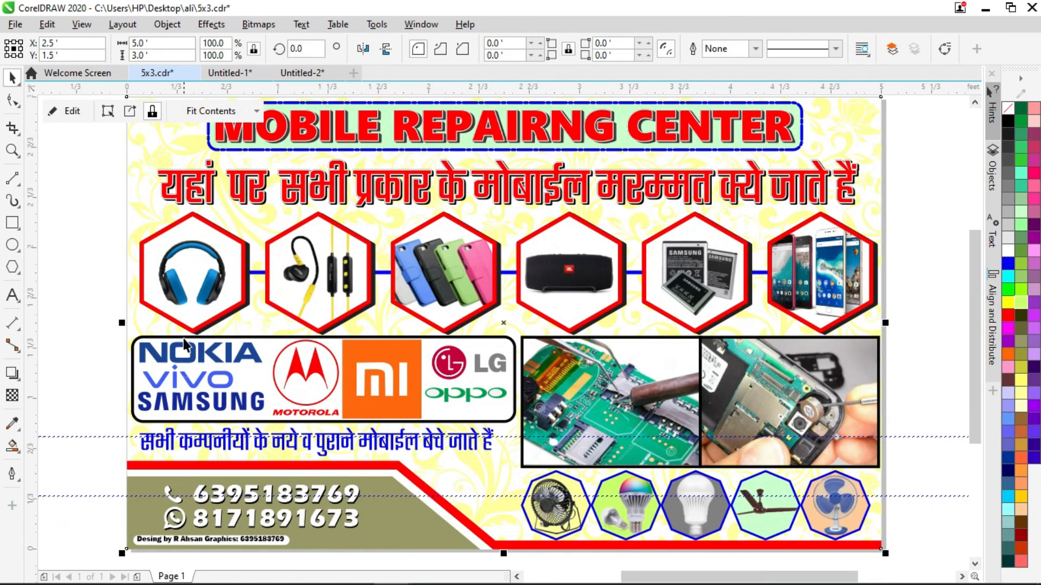
click(180, 360)
click(296, 73)
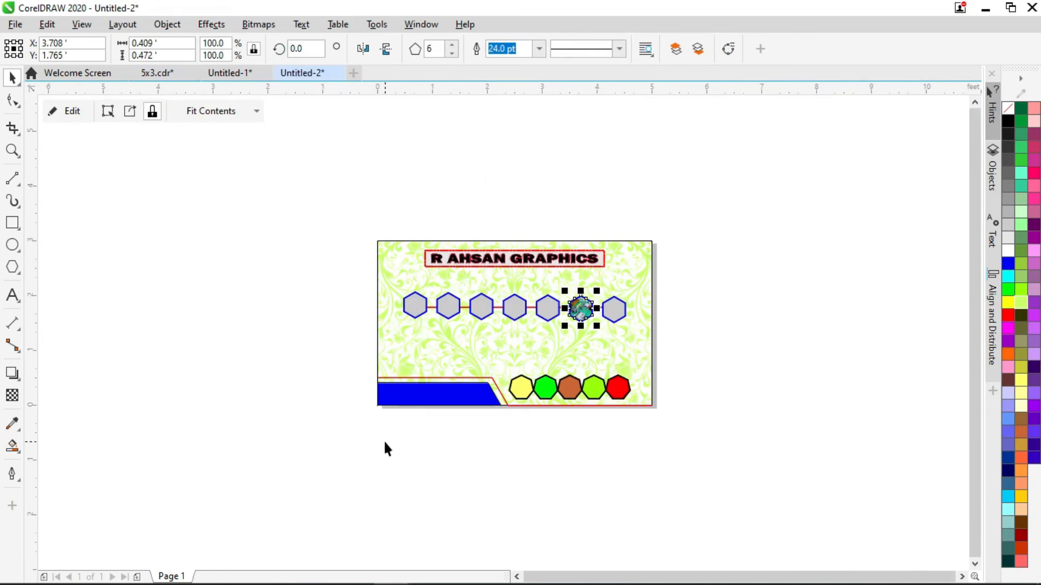
click(385, 444)
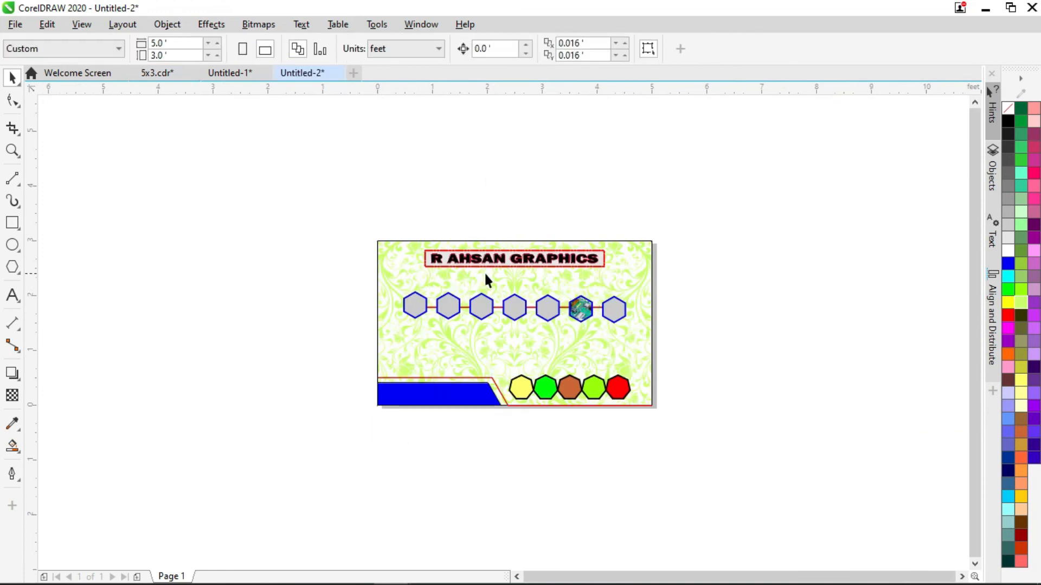